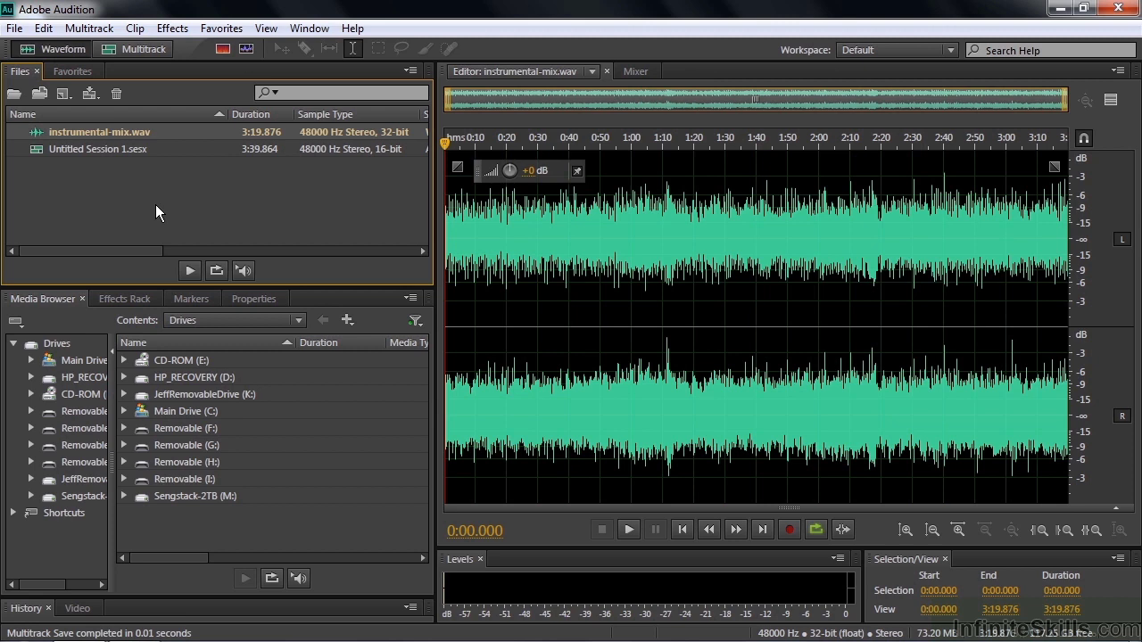
{"action": "key", "text": "ctrl+o"}
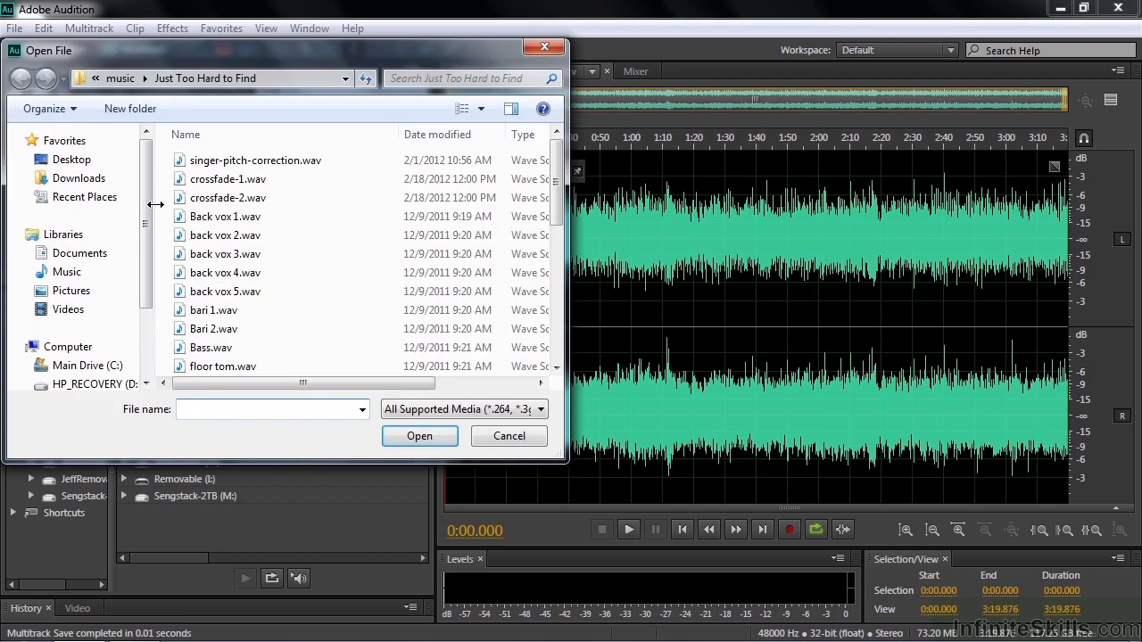
{"action": "left_click", "coordinate": [120, 78]}
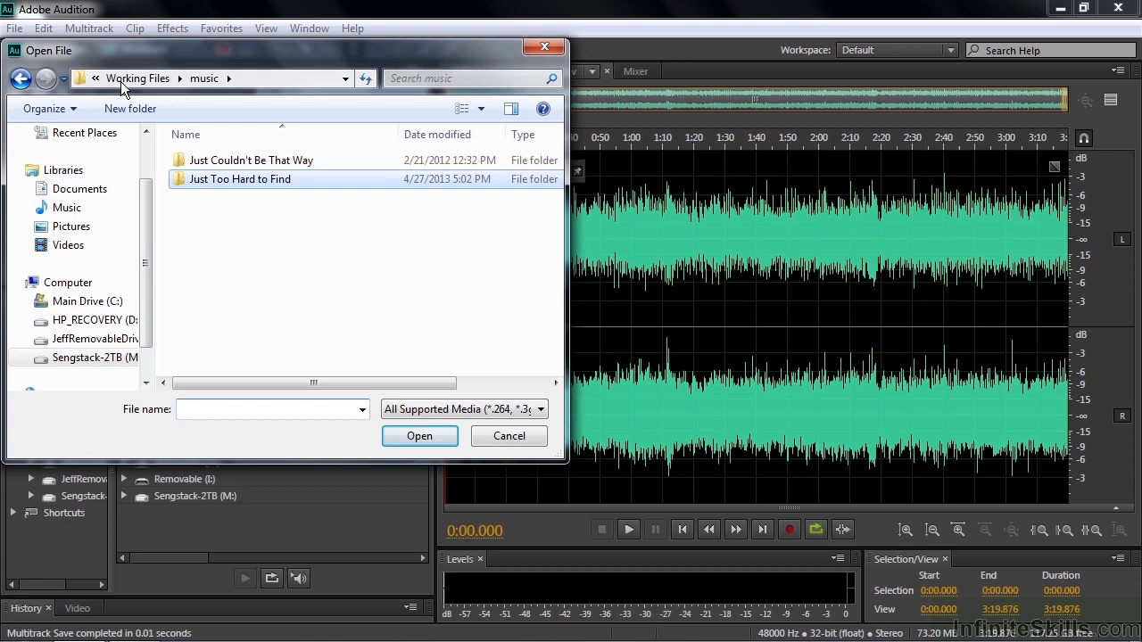
{"action": "double_click", "coordinate": [193, 179]}
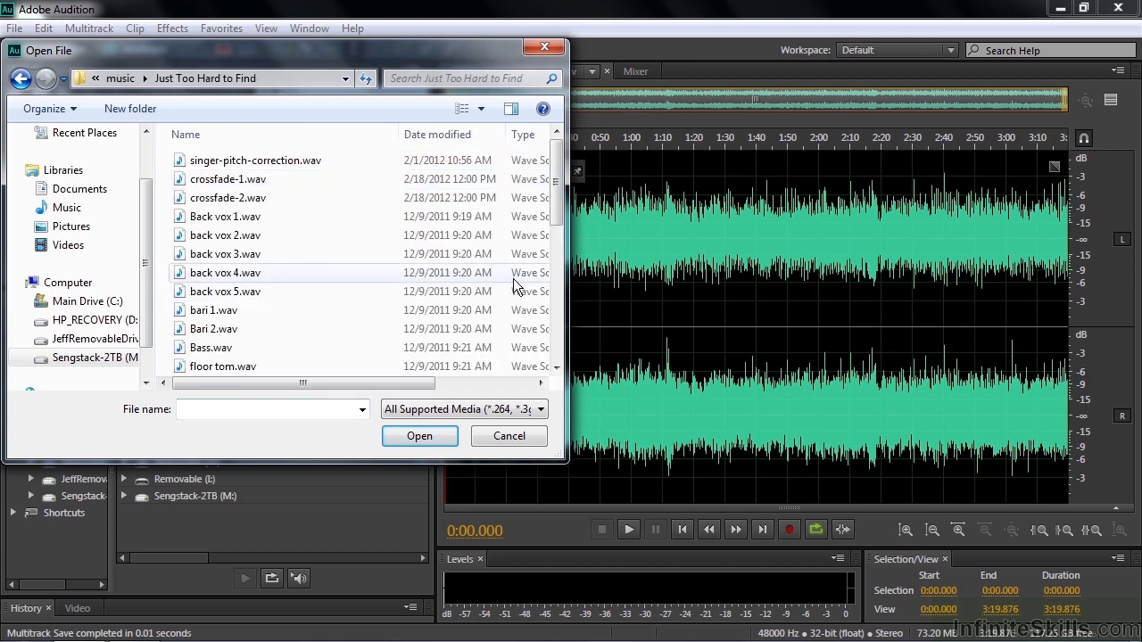
{"action": "left_click_drag", "start_coordinate": [552, 210], "coordinate": [553, 361]}
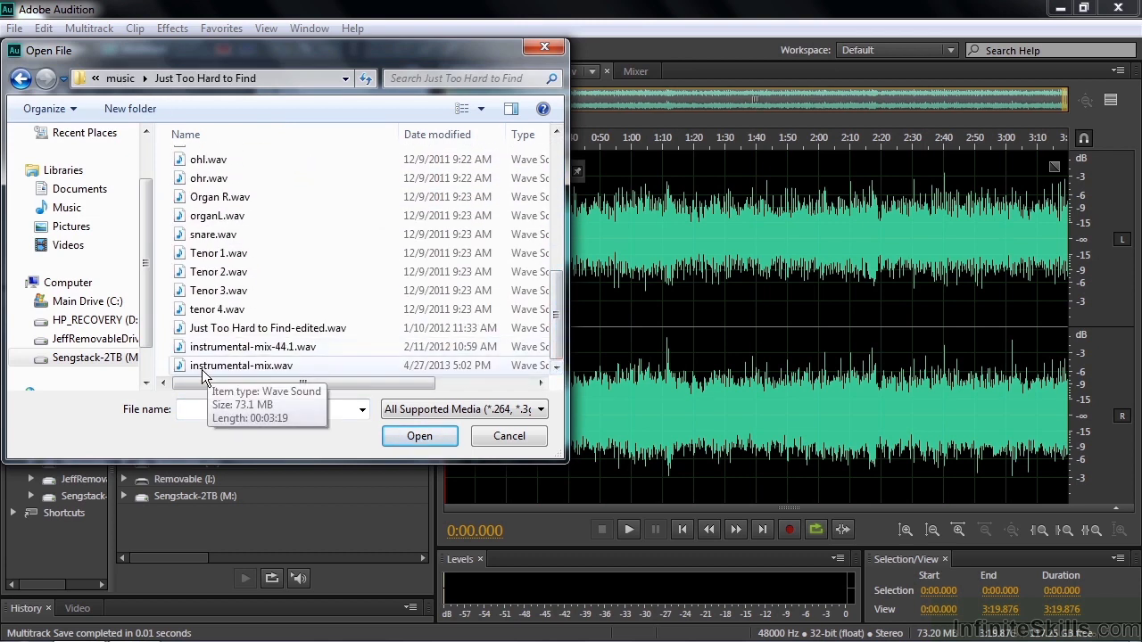
{"action": "left_click", "coordinate": [510, 436]}
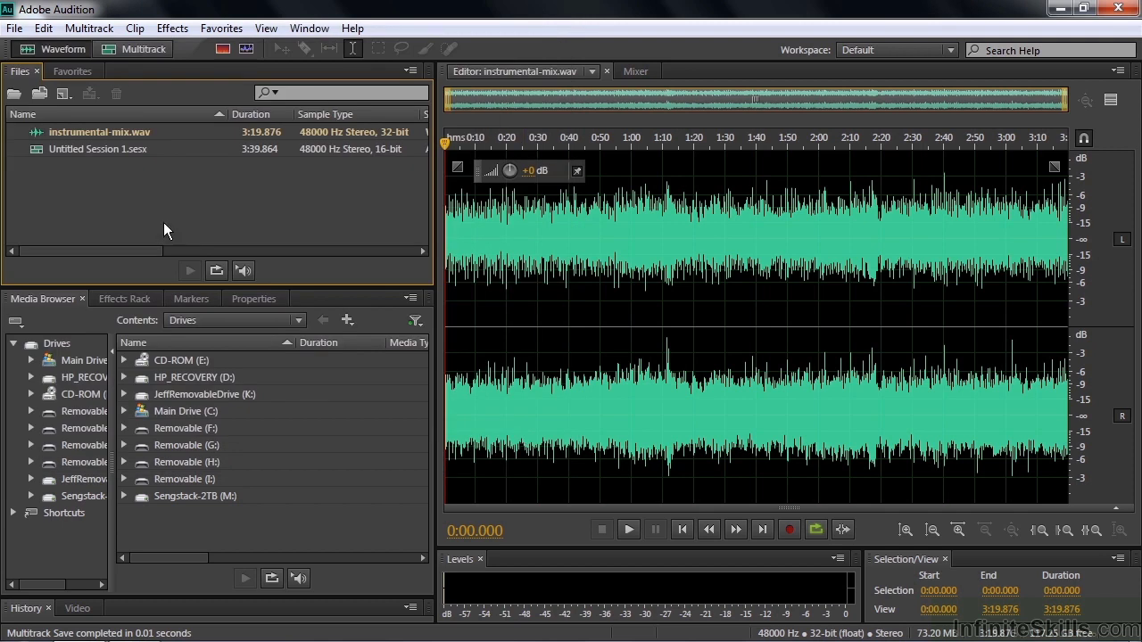
Open Effects > Time and Pitch > Pitch Bender for instrumental-mix.wav.
{"action": "left_click", "coordinate": [172, 28]}
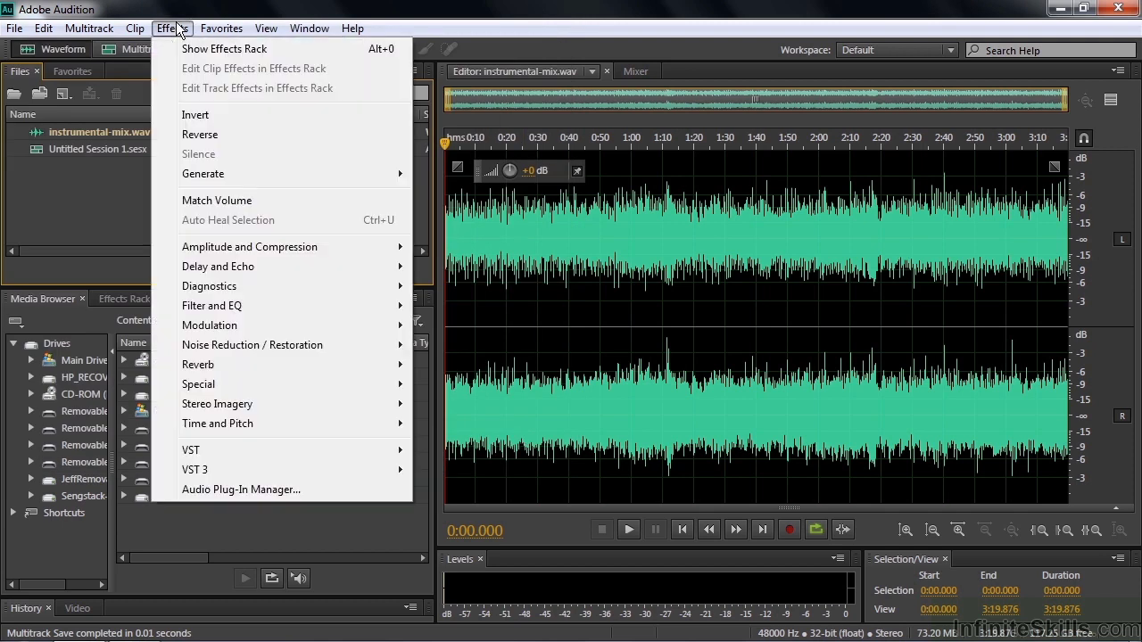
{"action": "mouse_move", "coordinate": [202, 428]}
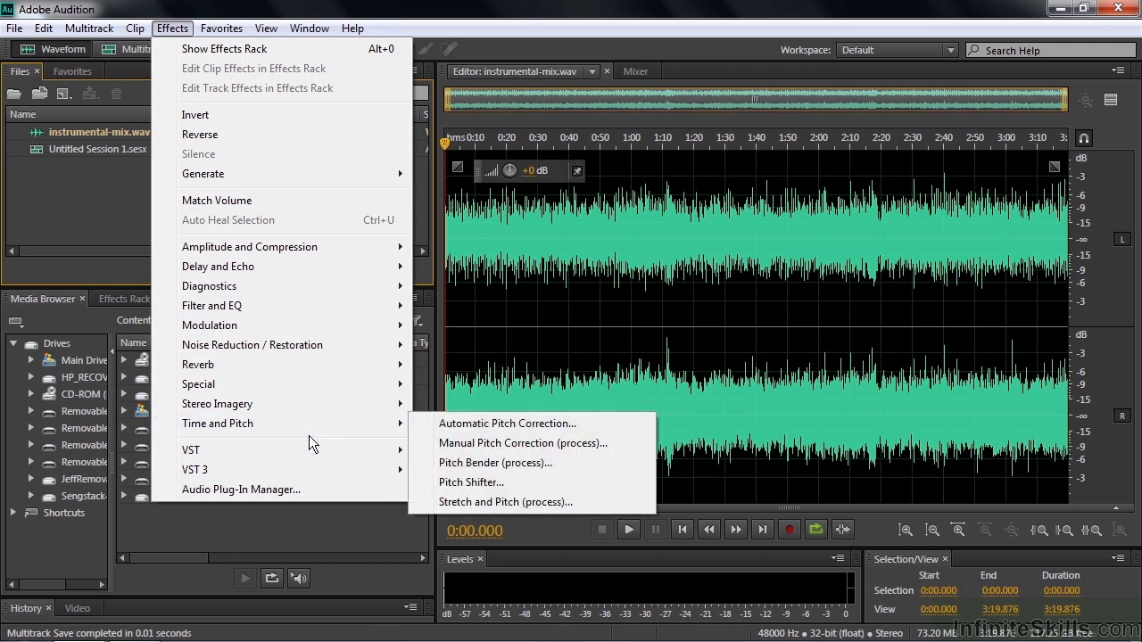
{"action": "left_click", "coordinate": [487, 463]}
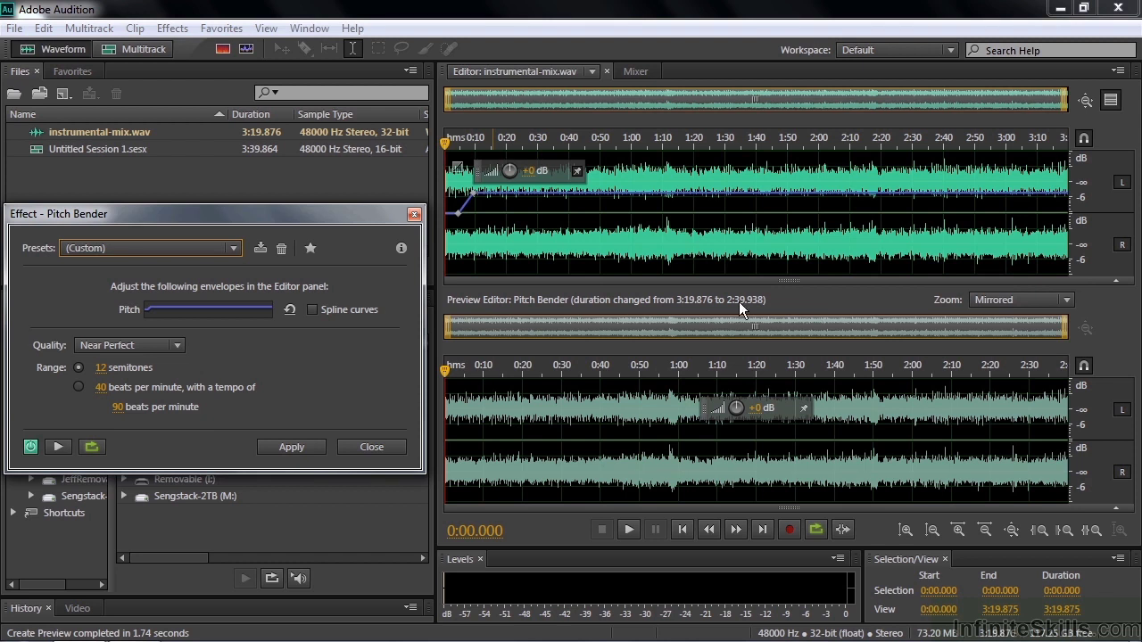
{"action": "left_click", "coordinate": [42, 28]}
{"action": "mouse_move", "coordinate": [116, 629]}
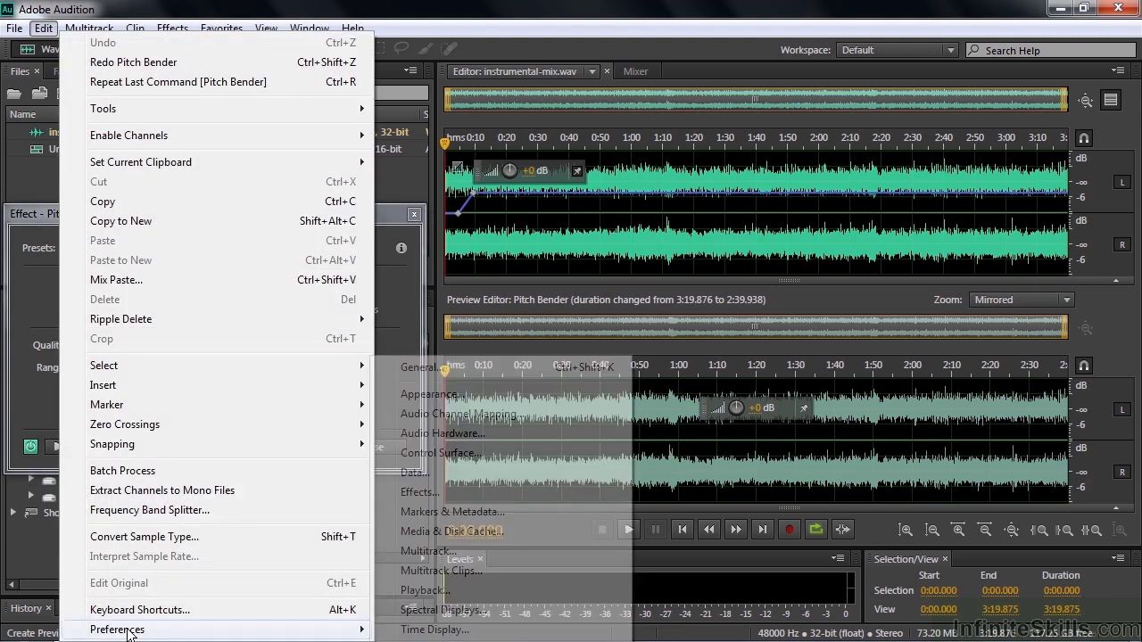
{"action": "left_click", "coordinate": [442, 493]}
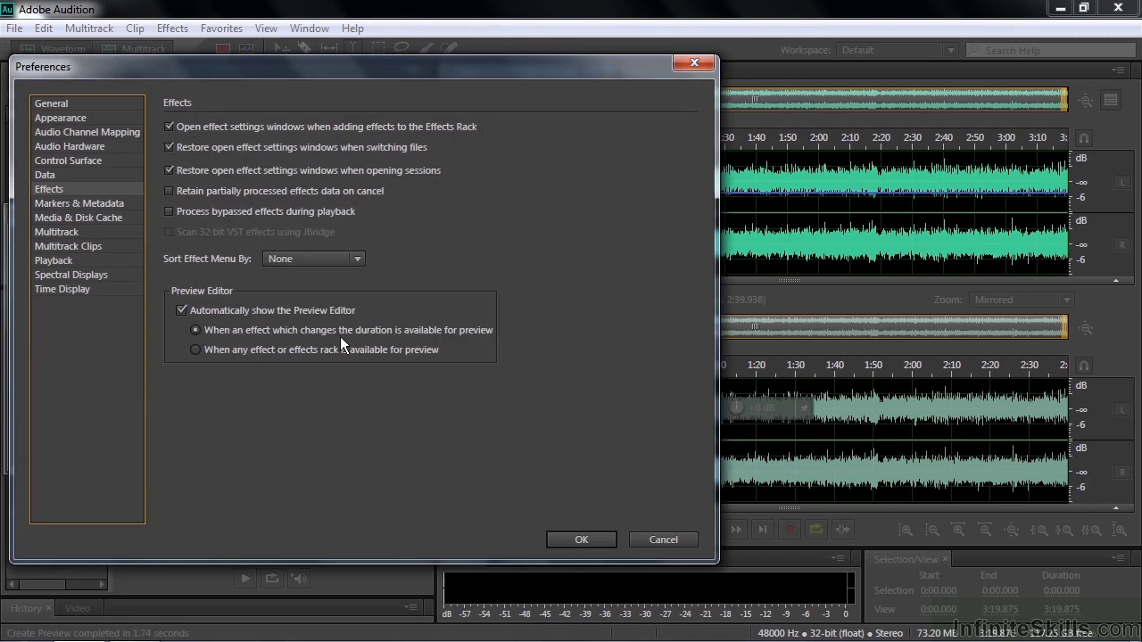
{"action": "left_click", "coordinate": [668, 538]}
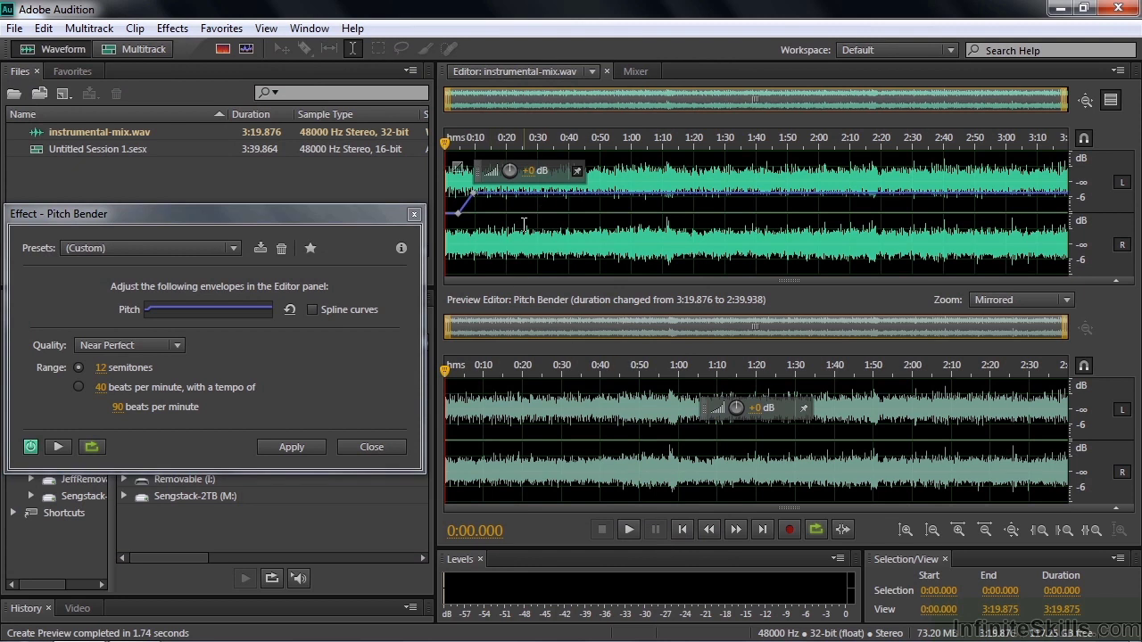
Apply the Down A Whole Step preset and set its range to 12 semitones.
{"action": "left_click", "coordinate": [230, 247]}
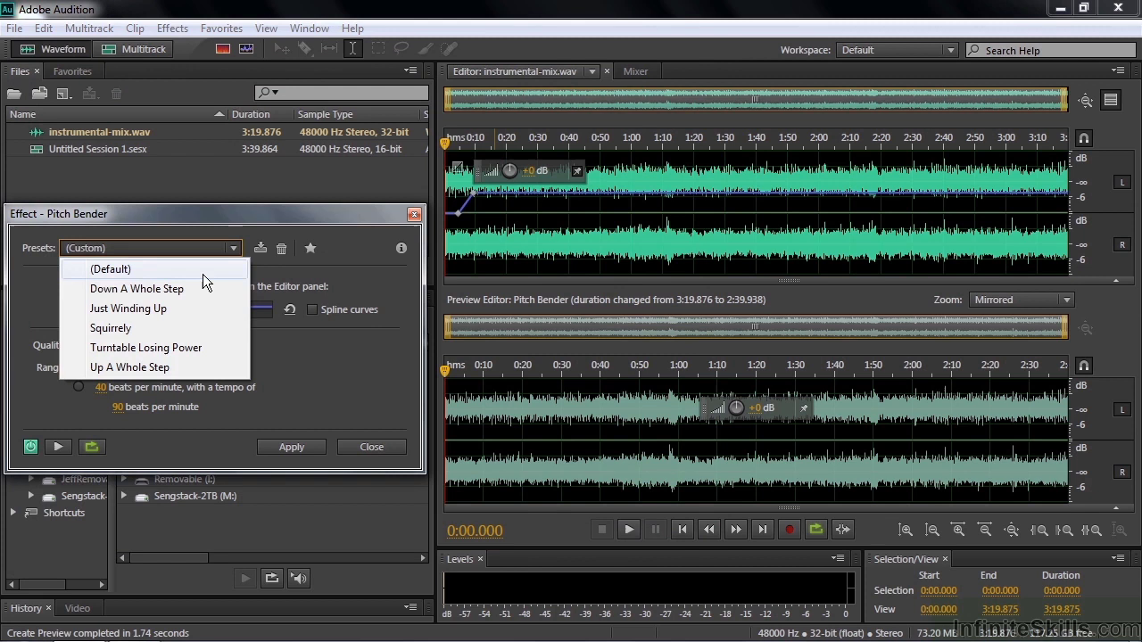
{"action": "left_click", "coordinate": [170, 289]}
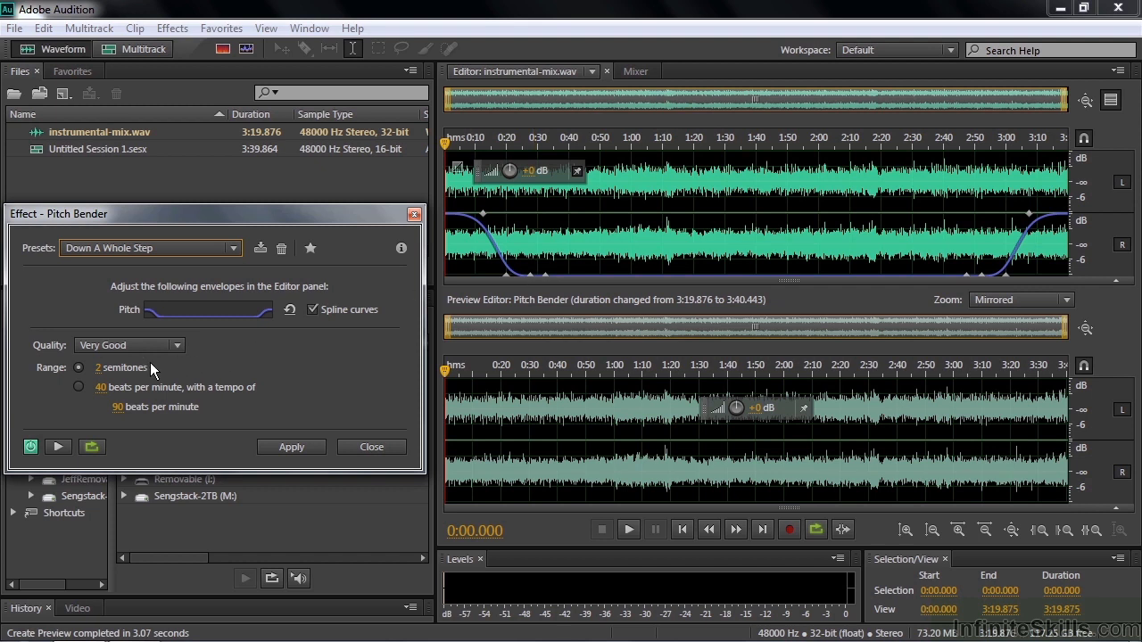
{"action": "left_click", "coordinate": [98, 368]}
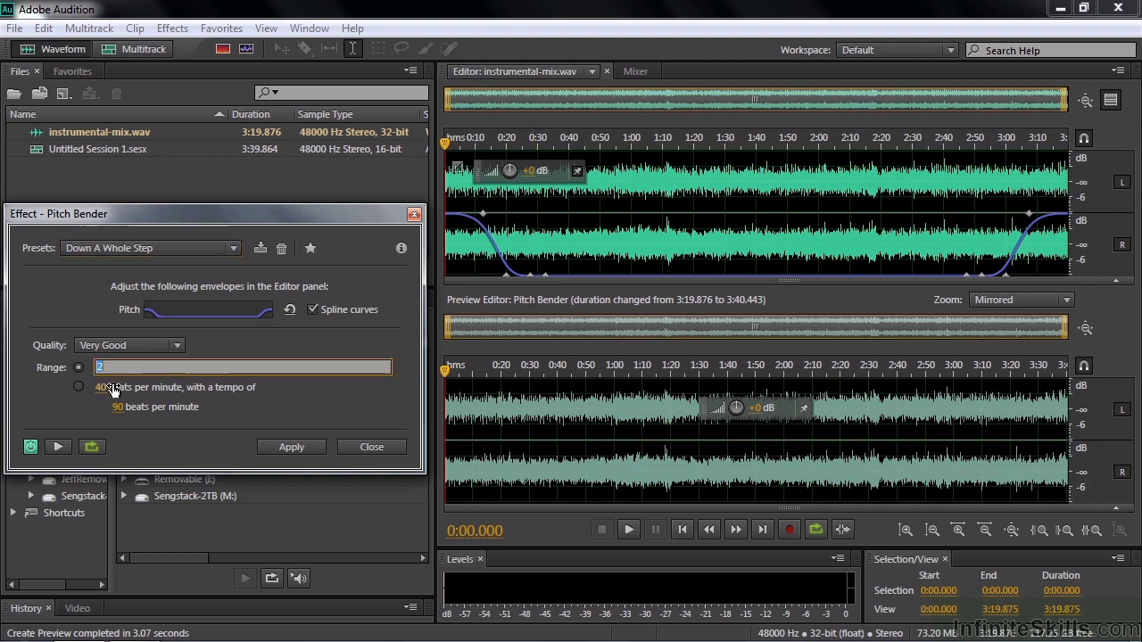
{"action": "type", "text": "12"}
{"action": "key", "text": "Return"}
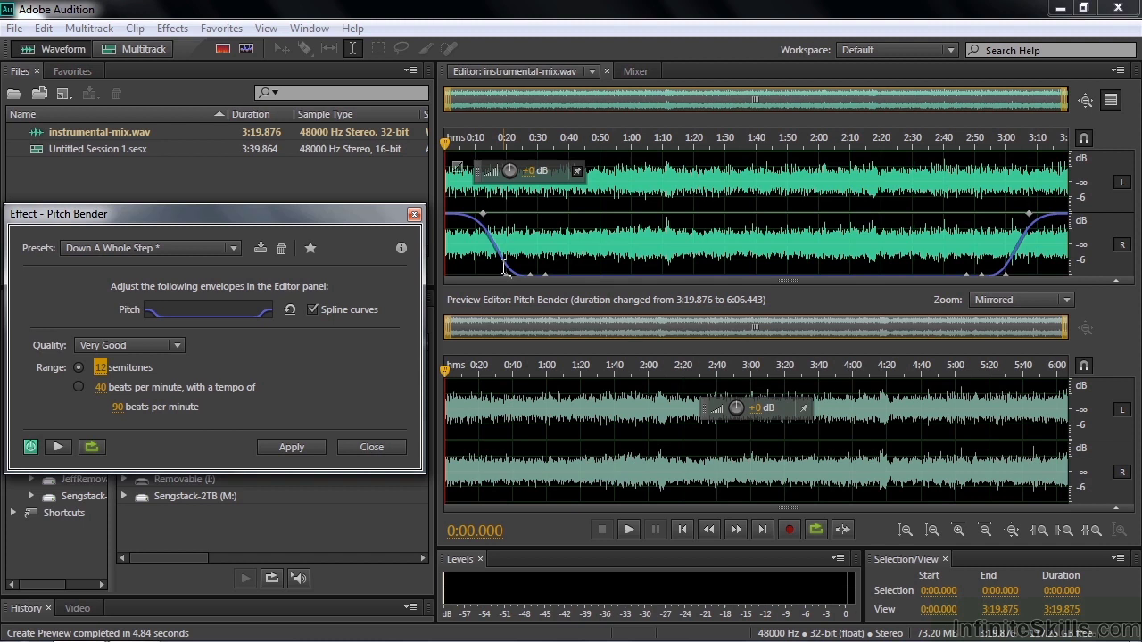
Turn off Spline curves, drag the first envelope point left, and preview from 0:12.
{"action": "left_click", "coordinate": [313, 308]}
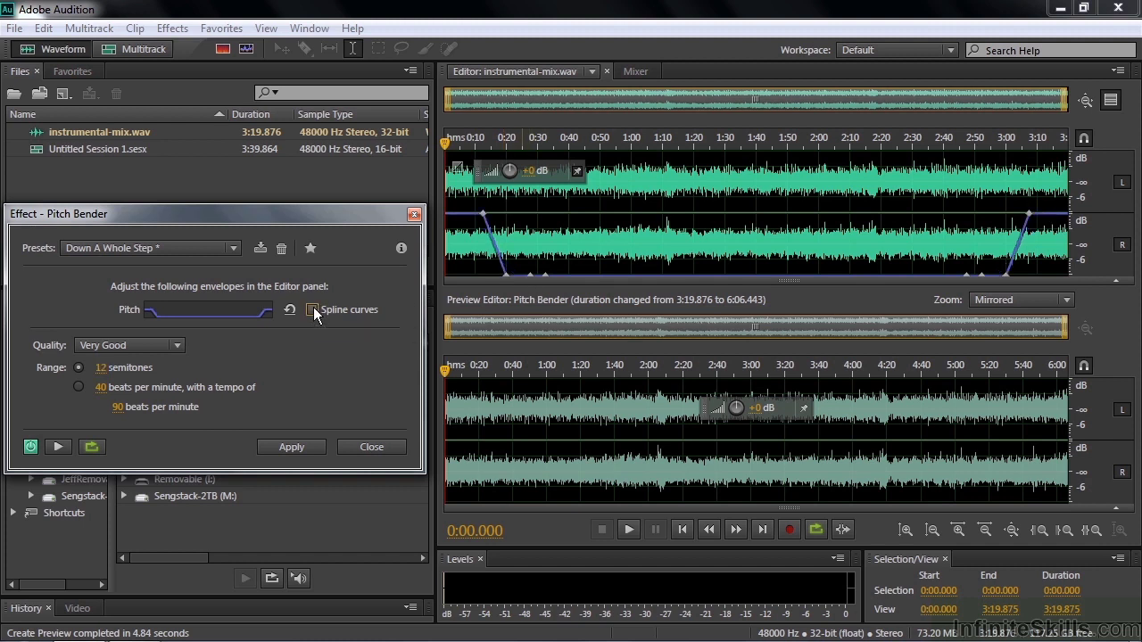
{"action": "left_click_drag", "start_coordinate": [504, 275], "coordinate": [487, 273]}
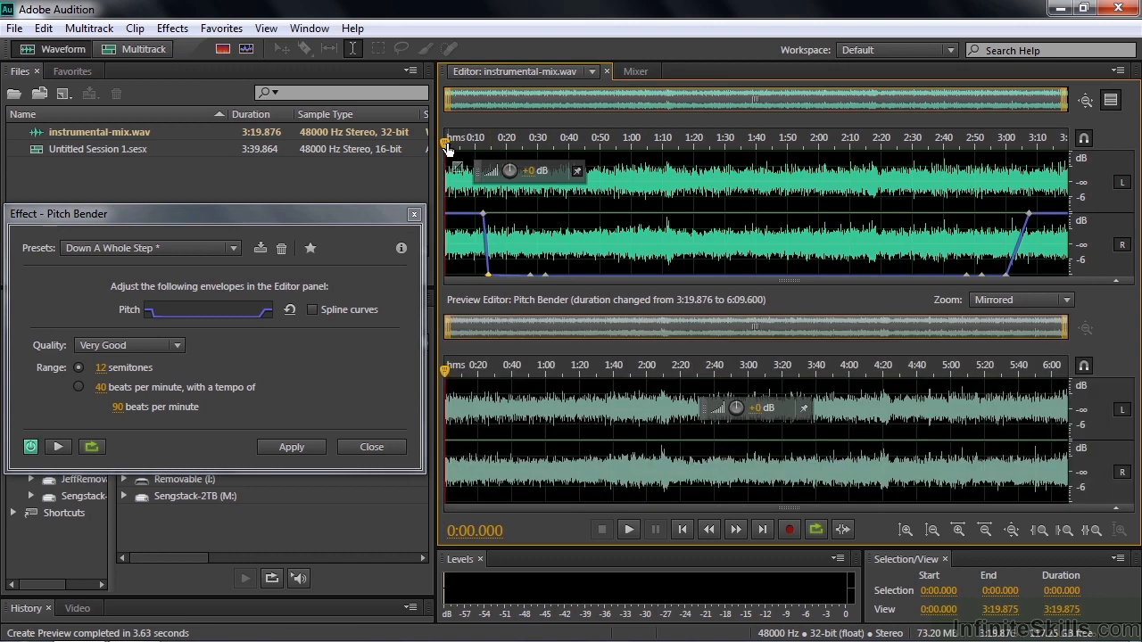
{"action": "left_click_drag", "start_coordinate": [448, 149], "coordinate": [484, 147]}
{"action": "key", "text": "space"}
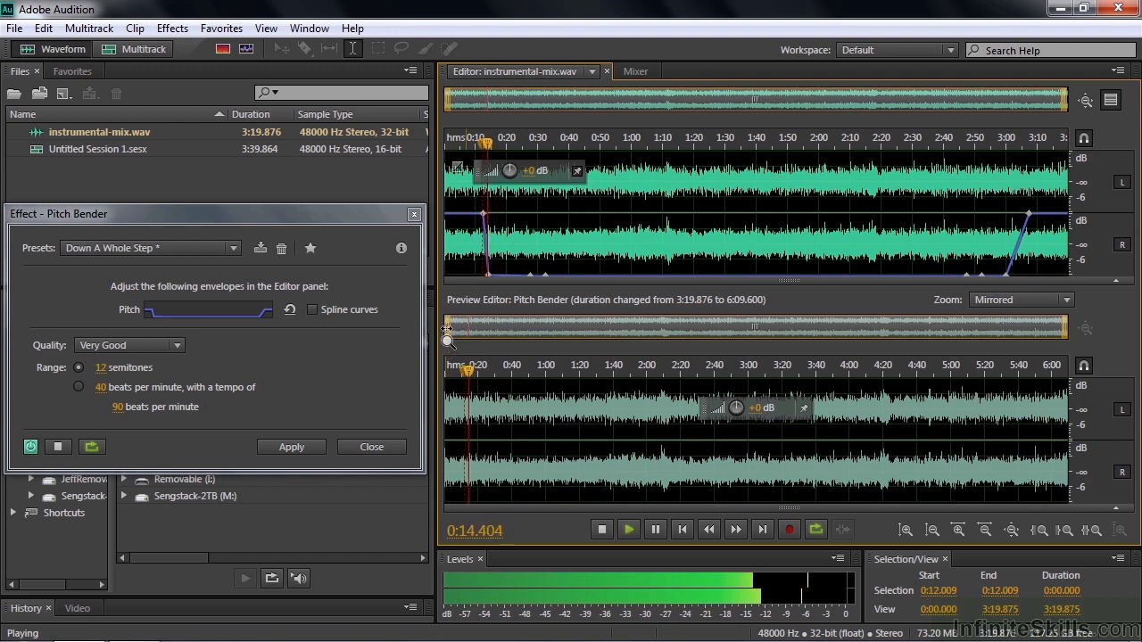
{"action": "key", "text": "space"}
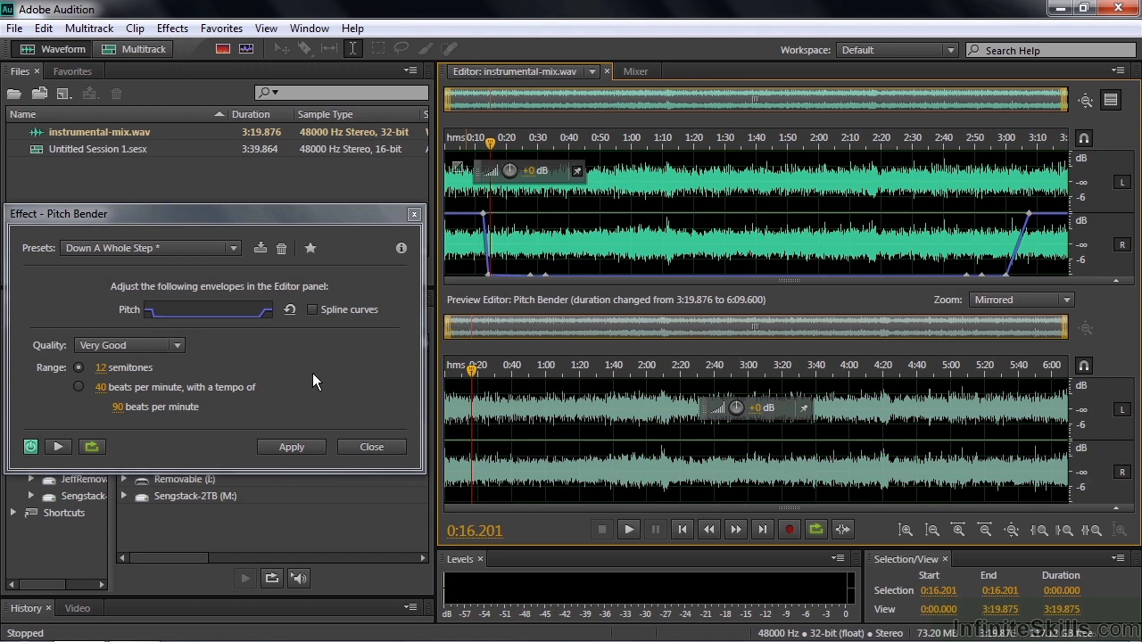
Apply Turntable Losing Power and move its pitch drop to the file's end with a new keyframe.
{"action": "left_click", "coordinate": [235, 248]}
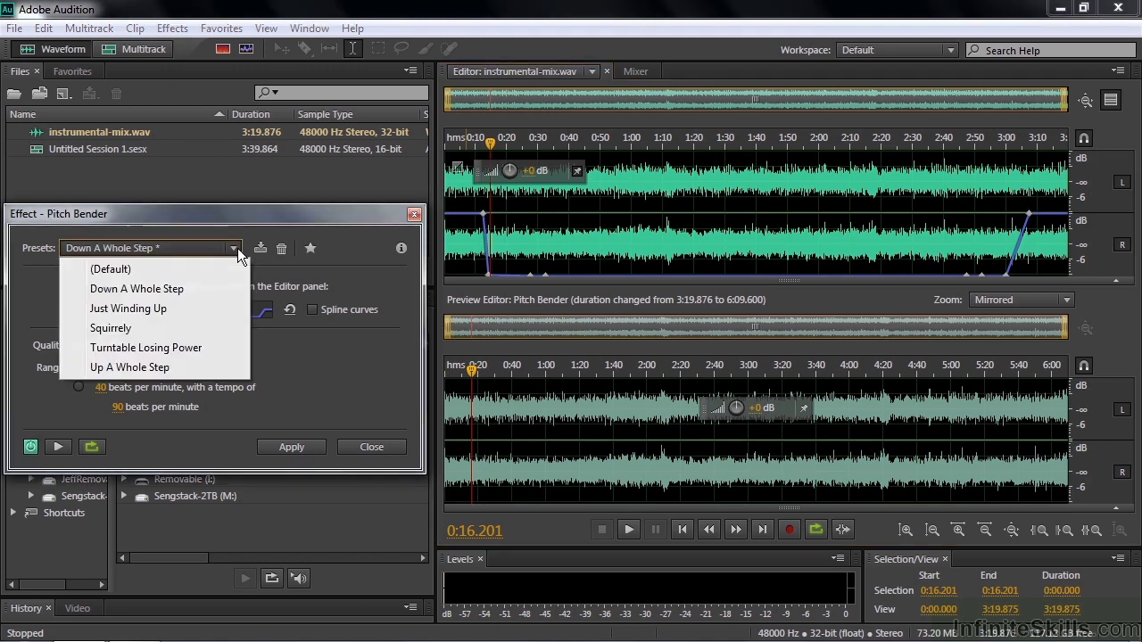
{"action": "left_click", "coordinate": [188, 356]}
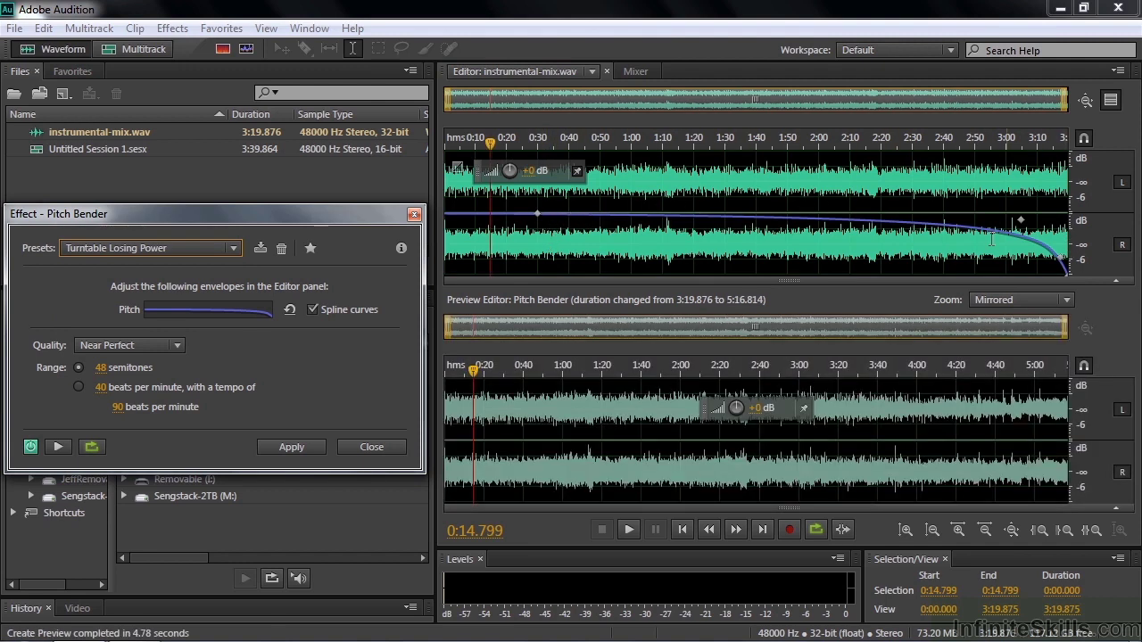
{"action": "left_click", "coordinate": [538, 215]}
{"action": "left_click_drag", "start_coordinate": [537, 214], "coordinate": [1043, 215]}
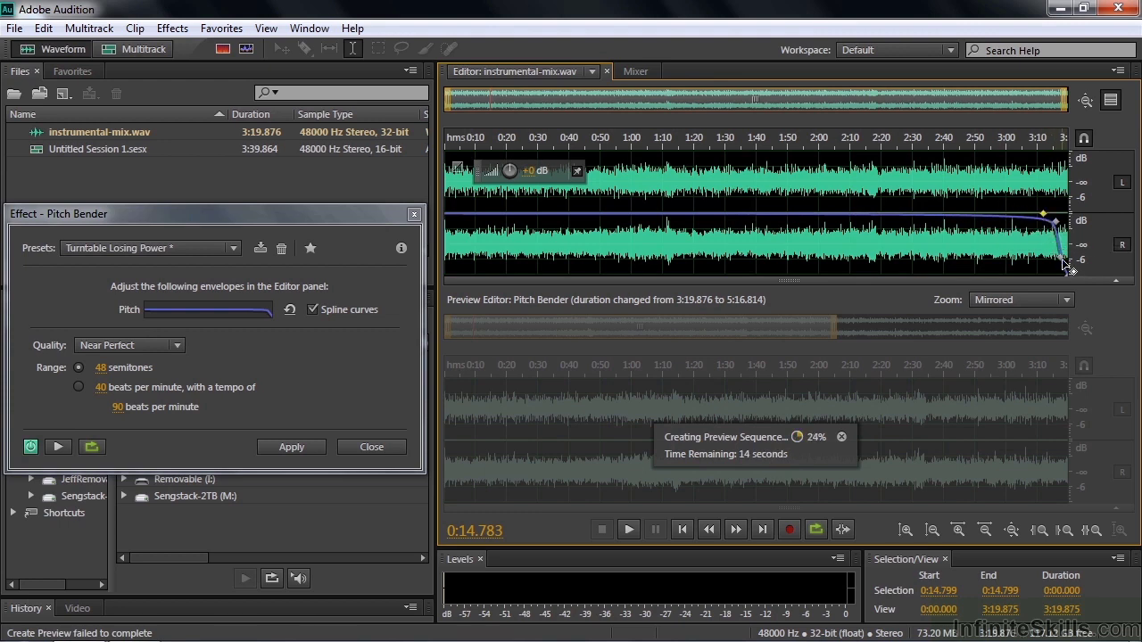
{"action": "left_click_drag", "start_coordinate": [1066, 264], "coordinate": [1060, 230]}
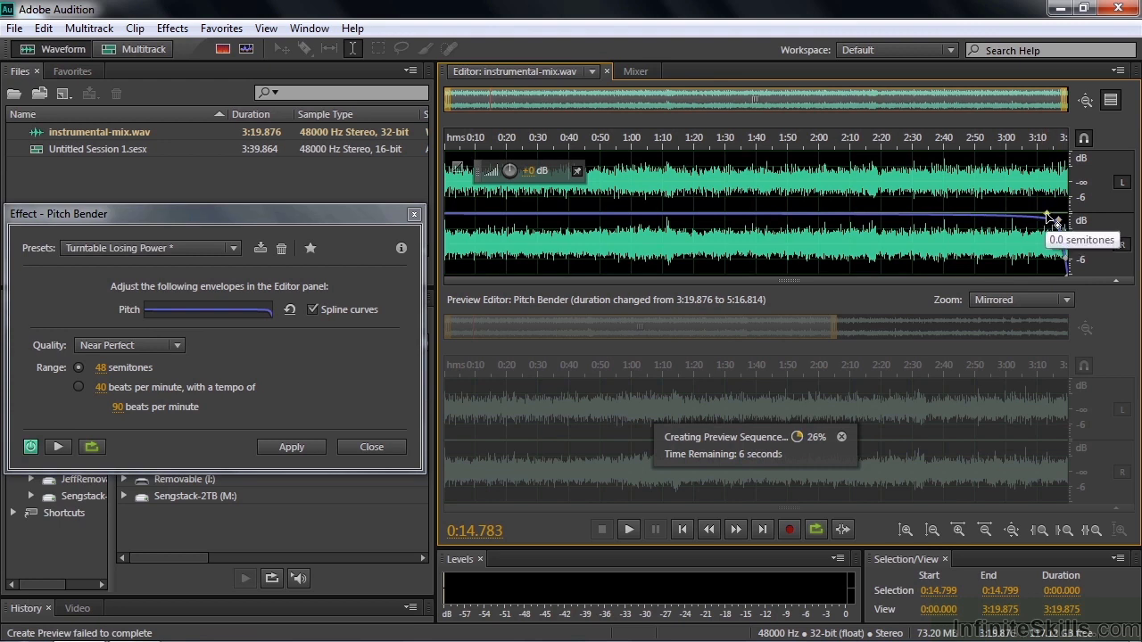
Zoom to the file's end and push the pitch keyframes later, to about 3:18.5–3:18.9.
{"action": "left_click_drag", "start_coordinate": [452, 101], "coordinate": [1032, 103]}
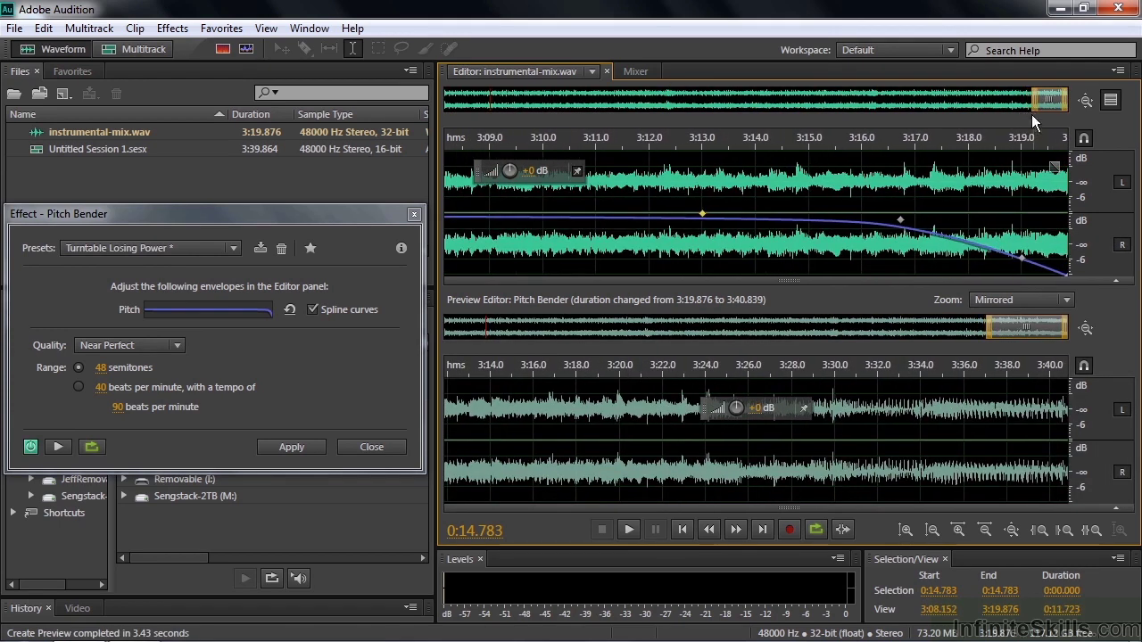
{"action": "left_click_drag", "start_coordinate": [1020, 257], "coordinate": [1050, 258]}
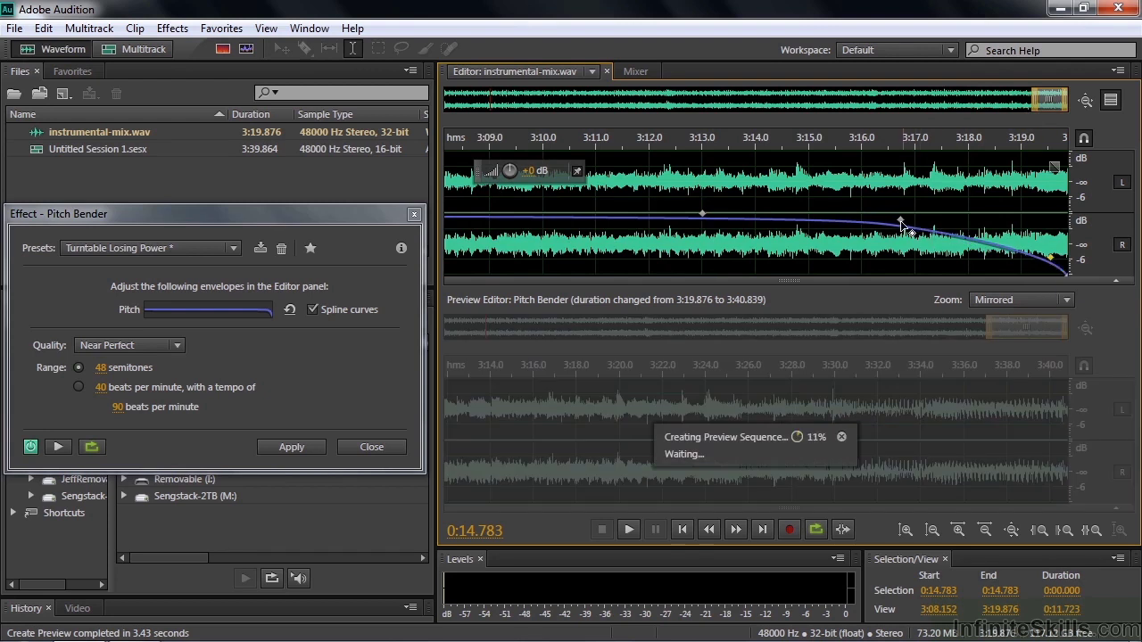
{"action": "left_click_drag", "start_coordinate": [900, 220], "coordinate": [1016, 221]}
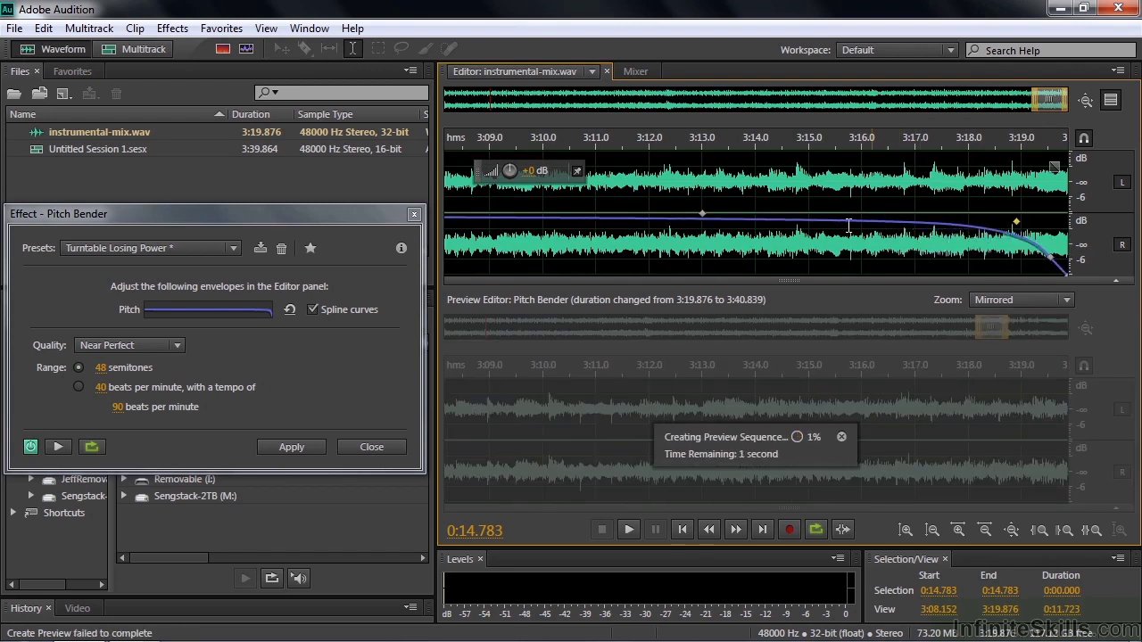
{"action": "left_click_drag", "start_coordinate": [704, 218], "coordinate": [979, 214]}
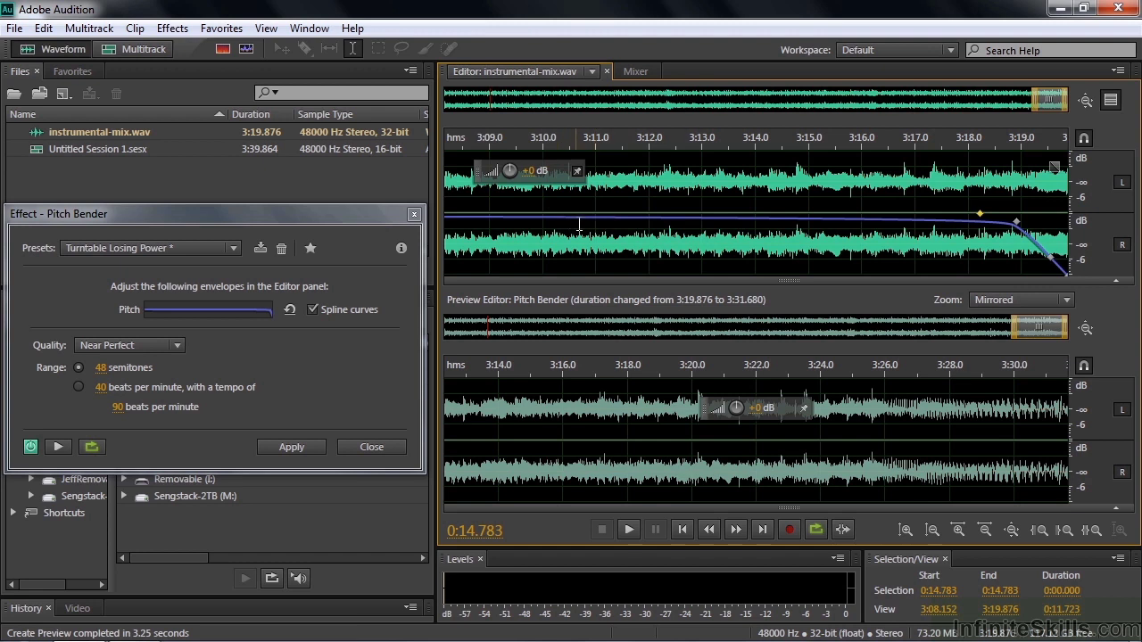
Add a 0.0-semitone keyframe before the drop and preview the ending from about 3:17.6.
{"action": "left_click", "coordinate": [966, 221]}
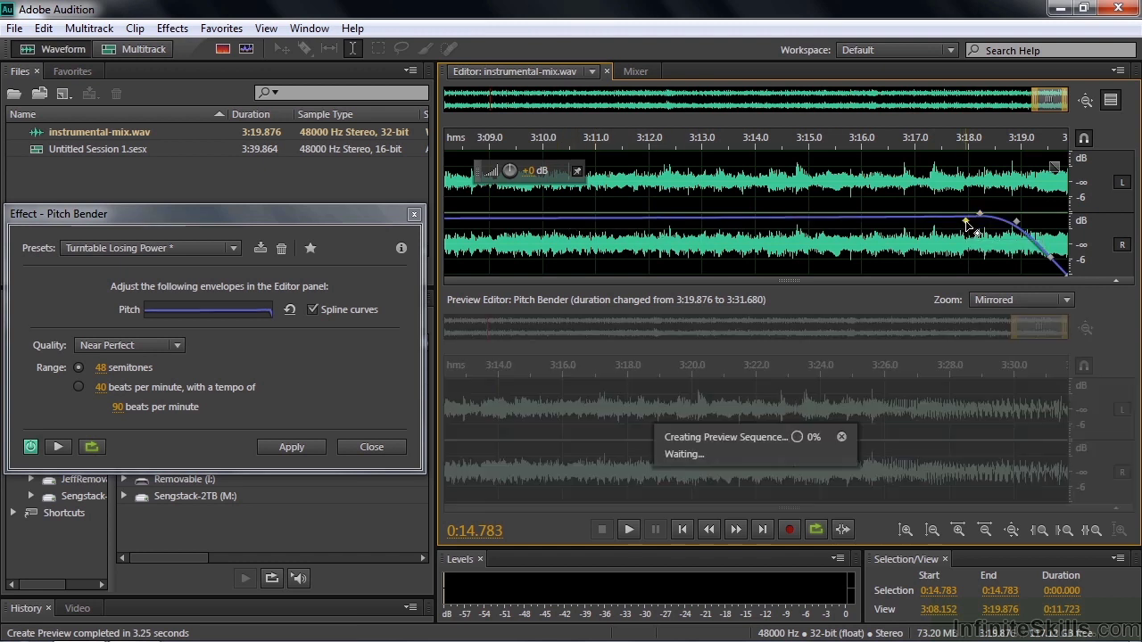
{"action": "left_click_drag", "start_coordinate": [967, 225], "coordinate": [961, 218]}
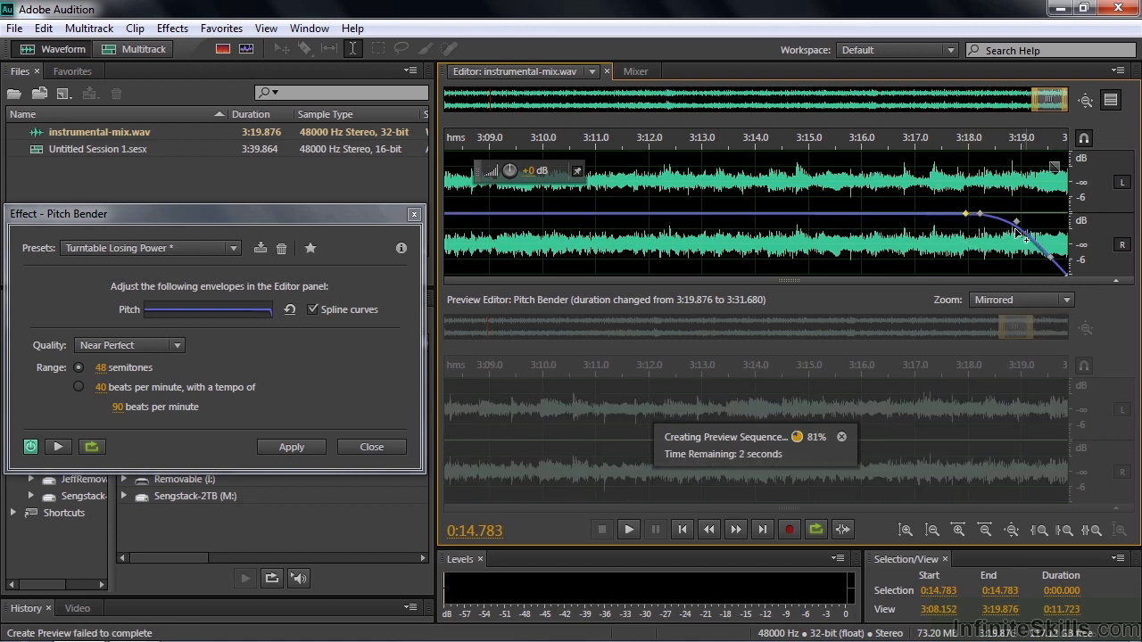
{"action": "left_click", "coordinate": [949, 141]}
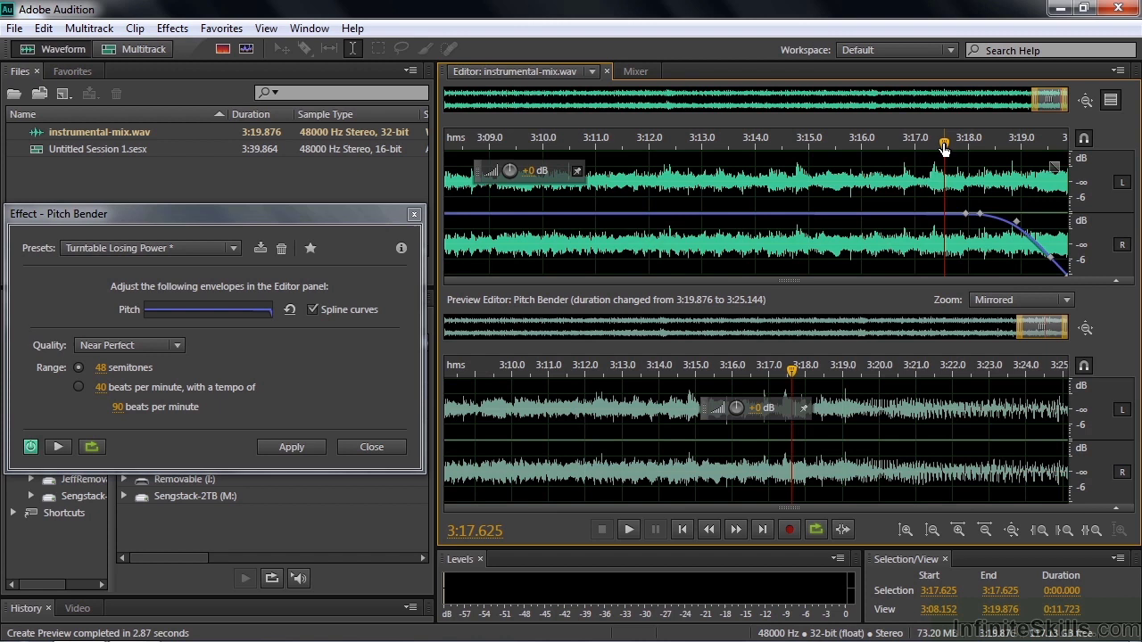
{"action": "key", "text": "space"}
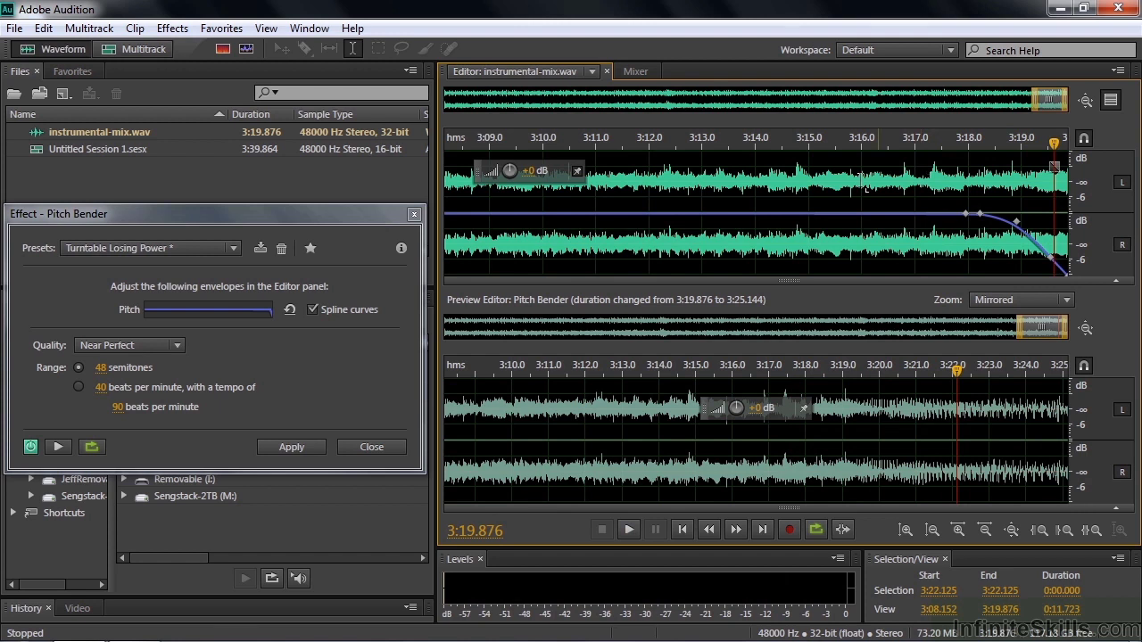
Choose the (Default) Pitch Bender preset and zoom out to the full file.
{"action": "left_click", "coordinate": [232, 252]}
{"action": "left_click", "coordinate": [153, 271]}
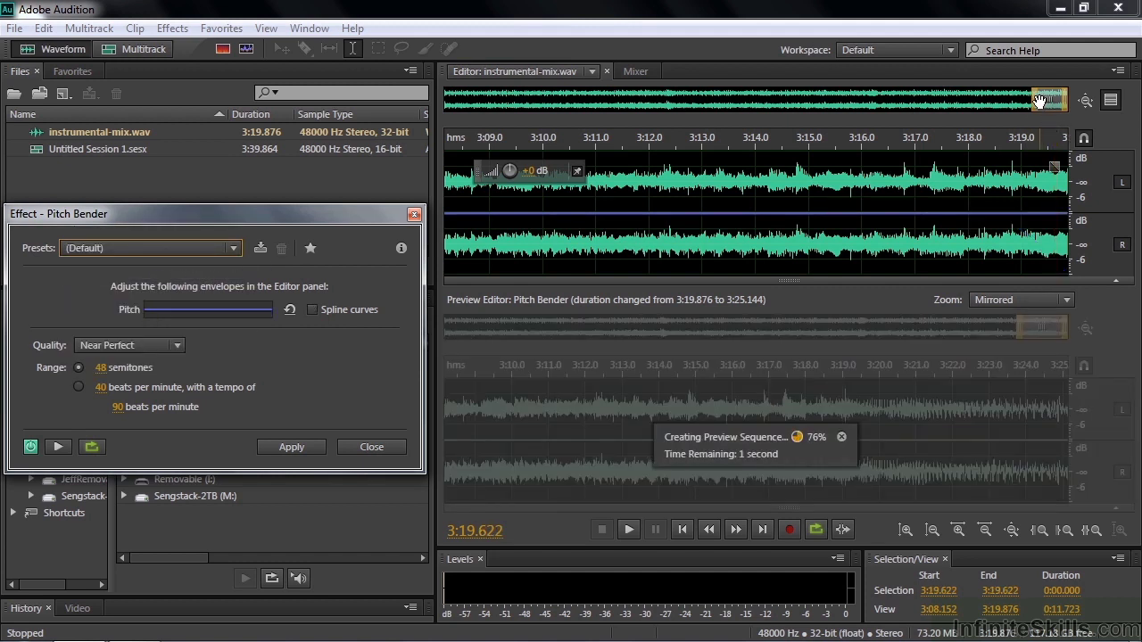
{"action": "left_click_drag", "start_coordinate": [1026, 112], "coordinate": [373, 121]}
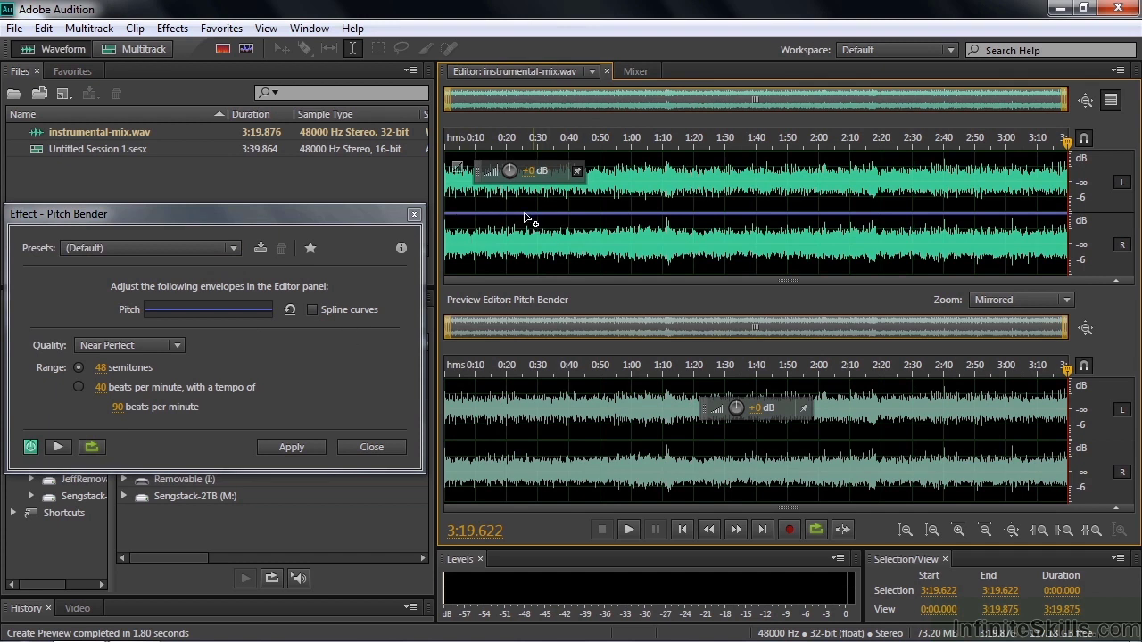
Add envelope points at the start and a few seconds in, raising the second to 8.2 semitones.
{"action": "left_click", "coordinate": [464, 215]}
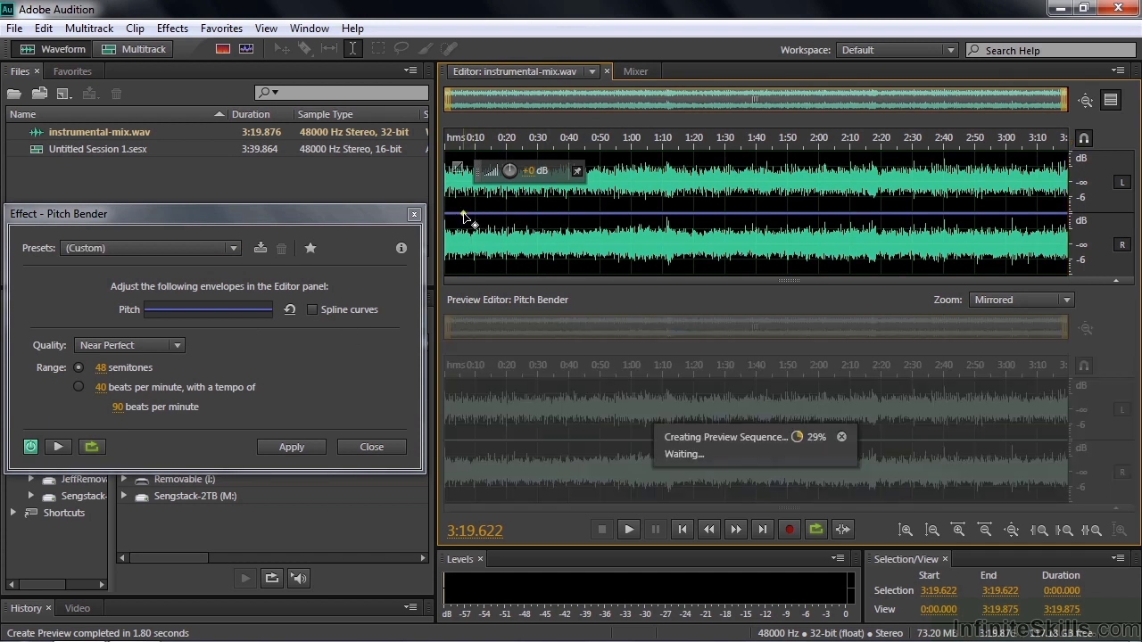
{"action": "mouse_move", "coordinate": [464, 215]}
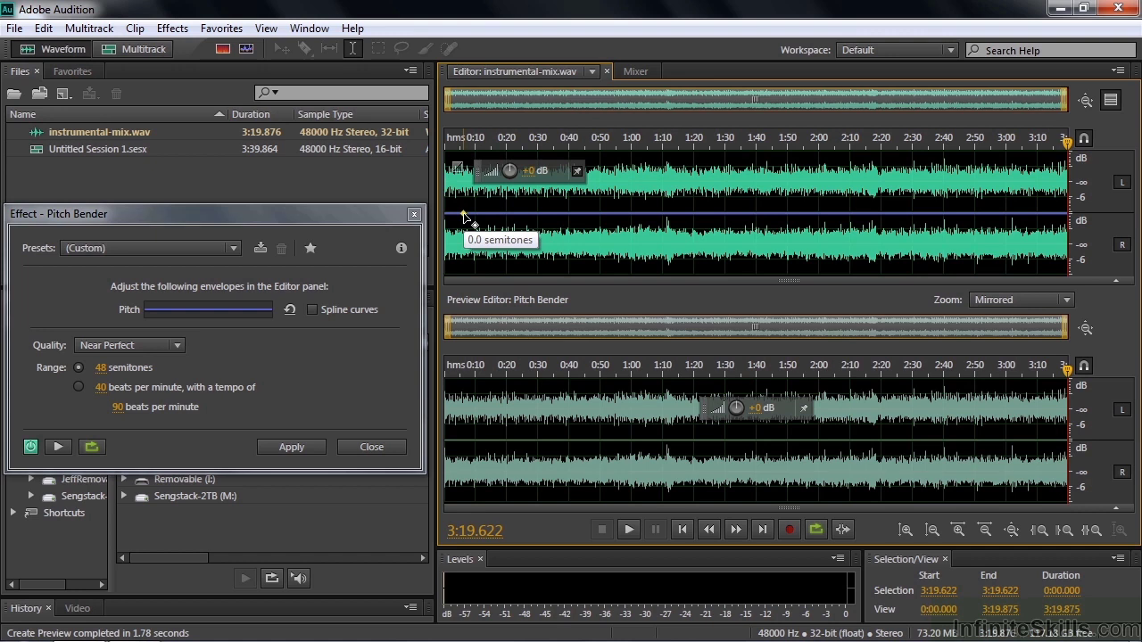
{"action": "left_click", "coordinate": [488, 215]}
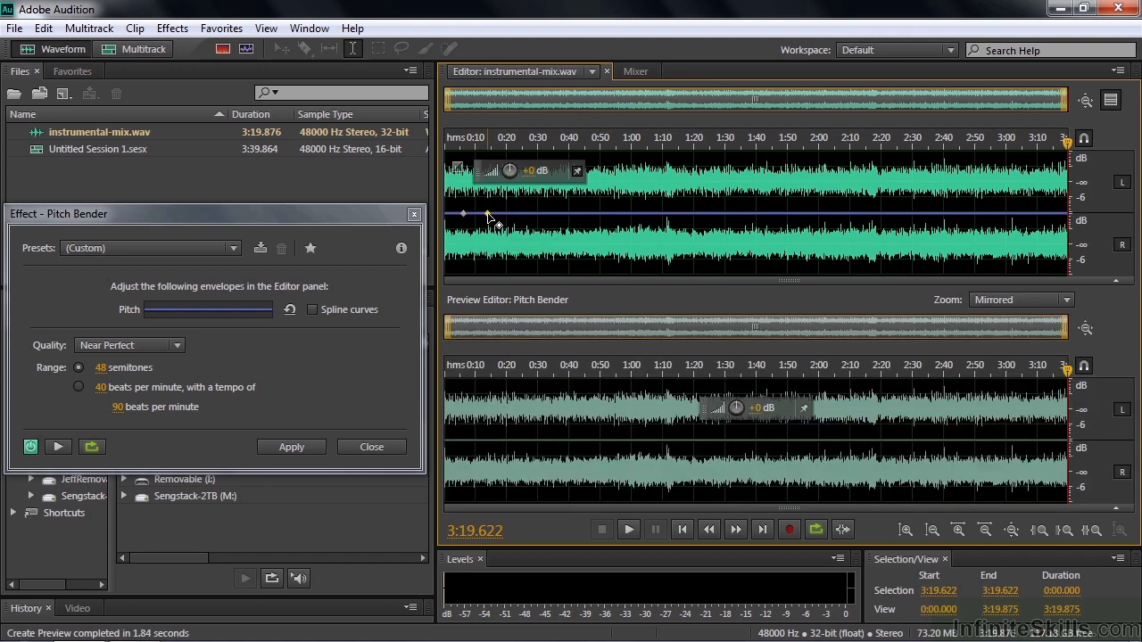
{"action": "mouse_move", "coordinate": [488, 215]}
{"action": "left_click_drag", "start_coordinate": [488, 216], "coordinate": [484, 241]}
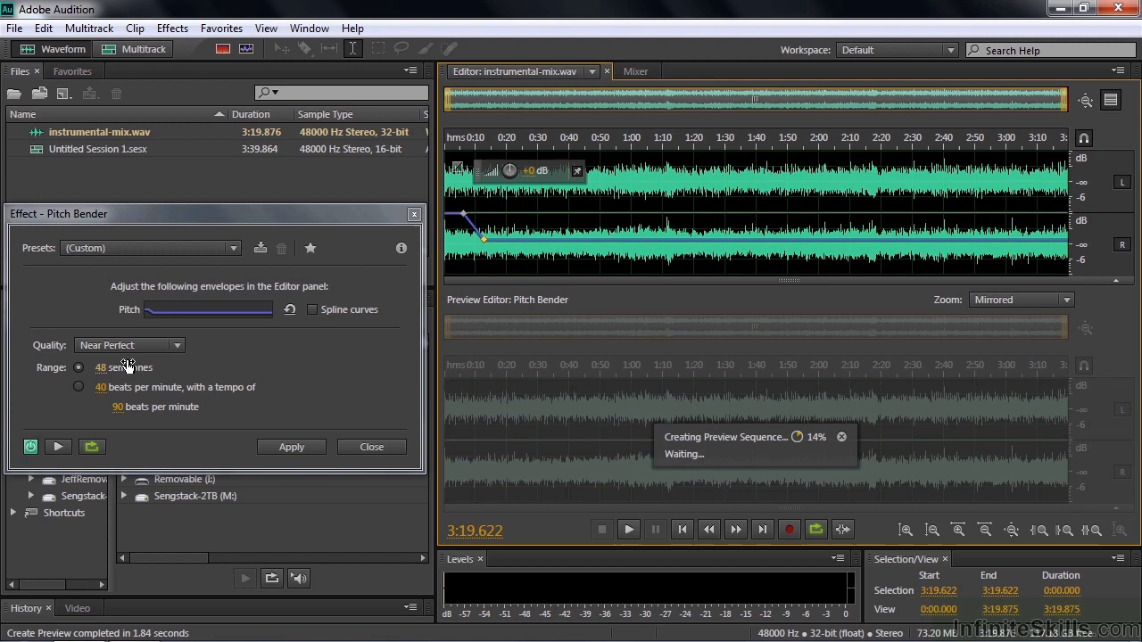
{"action": "left_click_drag", "start_coordinate": [482, 239], "coordinate": [482, 201]}
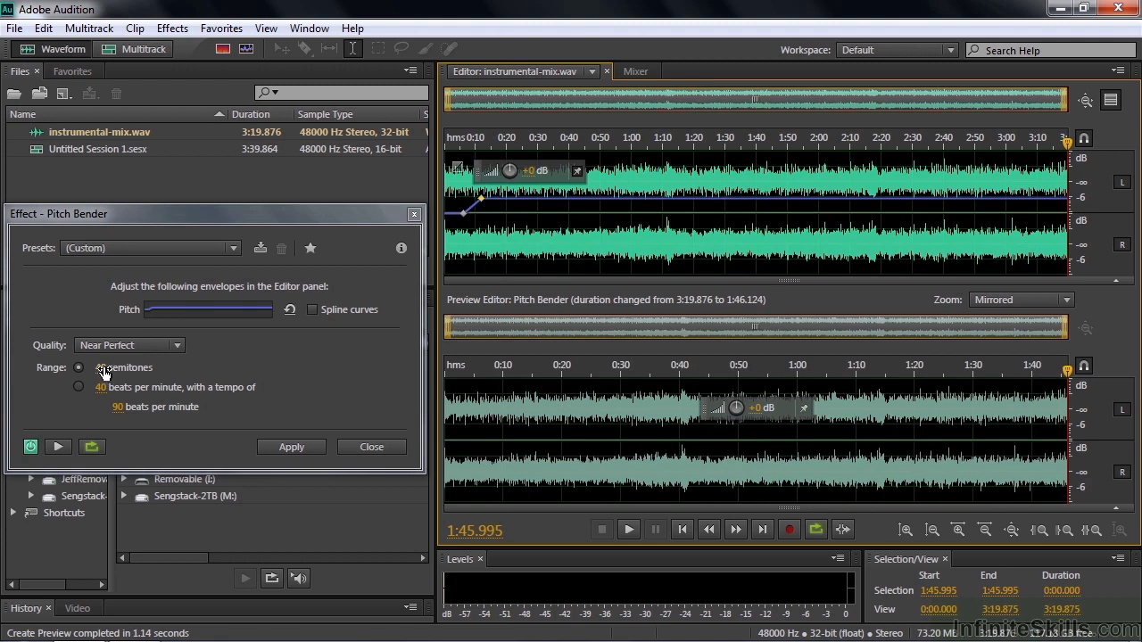
Set the bend range to 12 semitones and raise the envelope point to 4.5 semitones.
{"action": "left_click", "coordinate": [103, 371]}
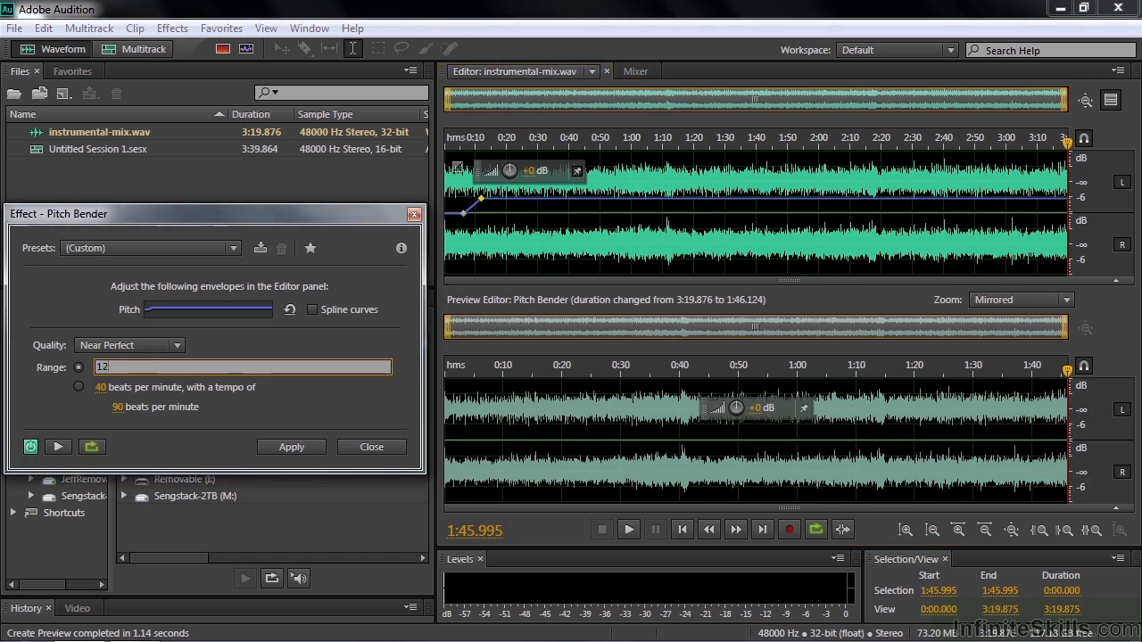
{"action": "type", "text": "12"}
{"action": "key", "text": "Return"}
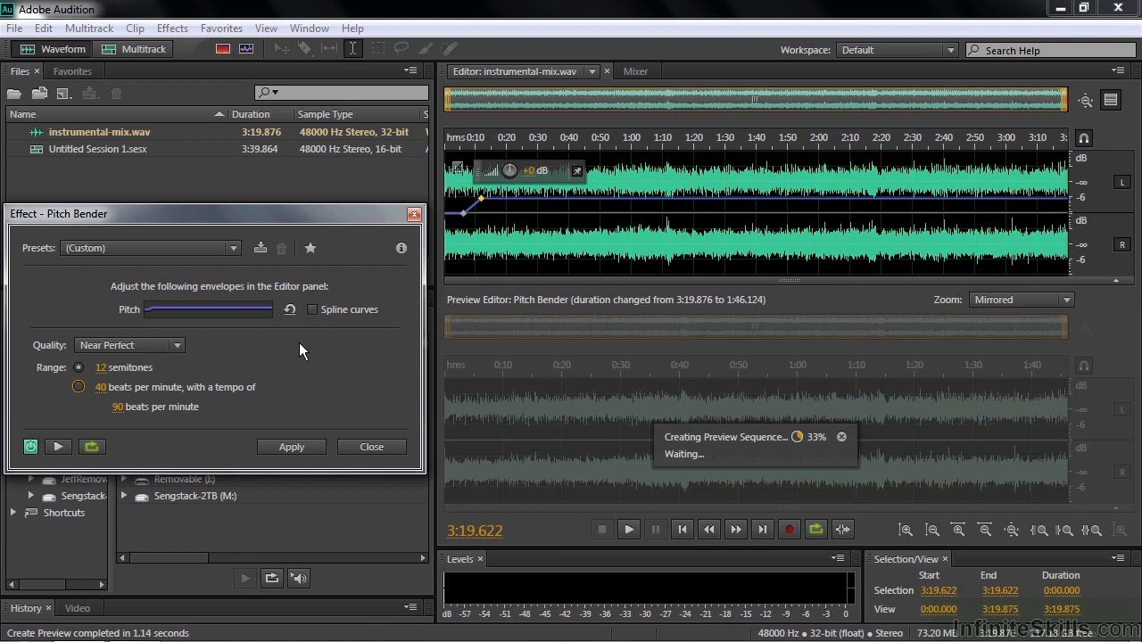
{"action": "left_click_drag", "start_coordinate": [482, 199], "coordinate": [482, 195]}
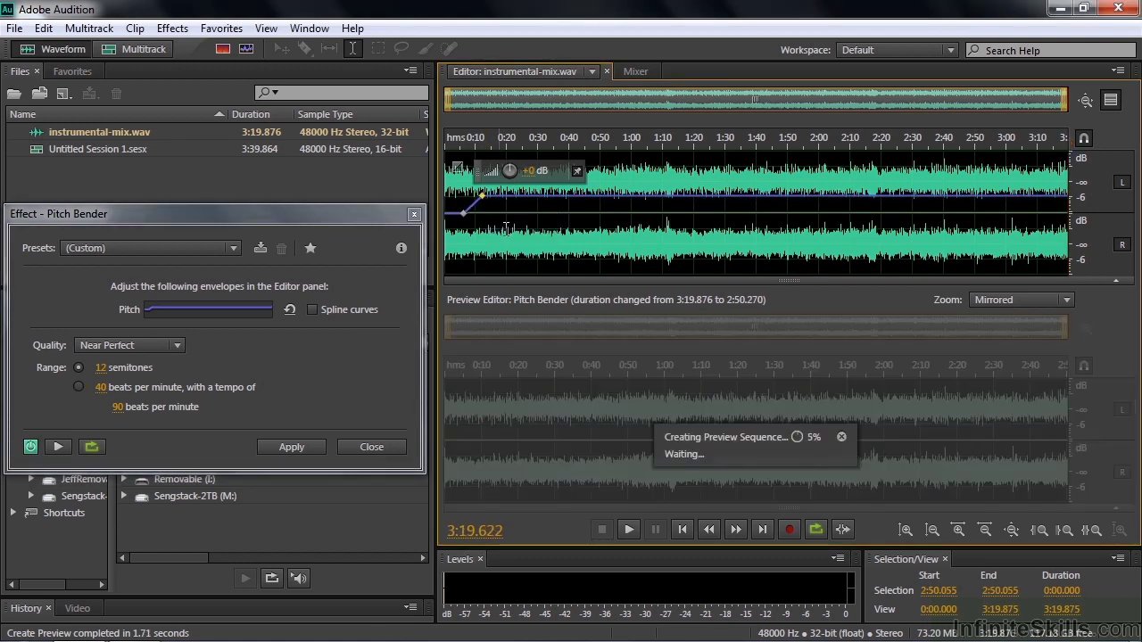
Close the preview editor, accept the cancel warning, and nudge the point to 4.0 semitones.
{"action": "left_click", "coordinate": [1111, 100]}
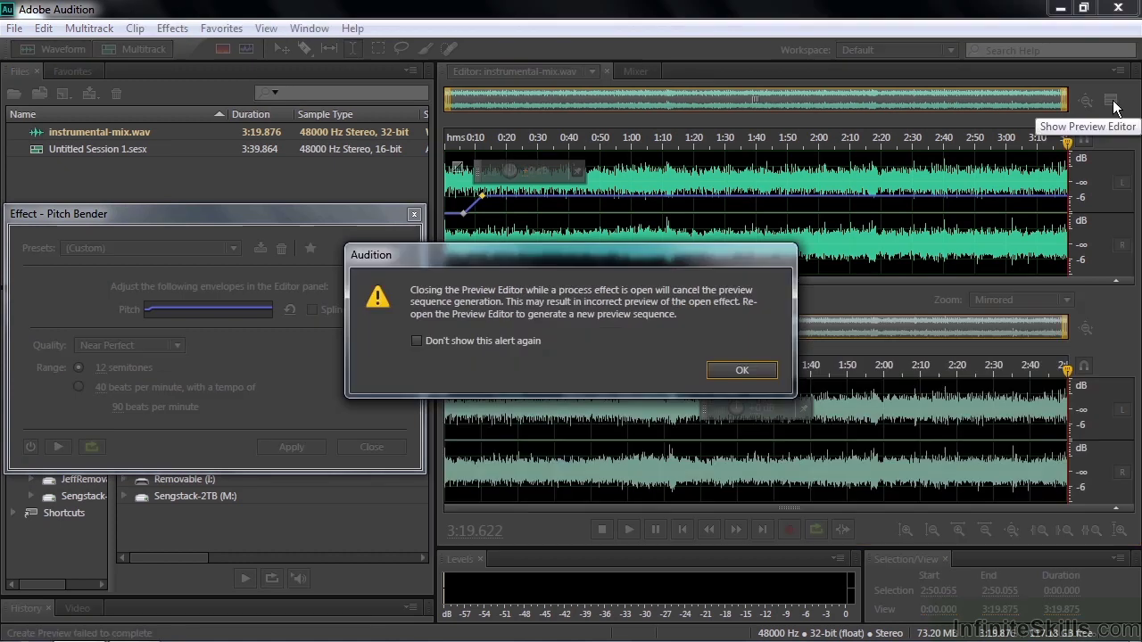
{"action": "left_click", "coordinate": [741, 370]}
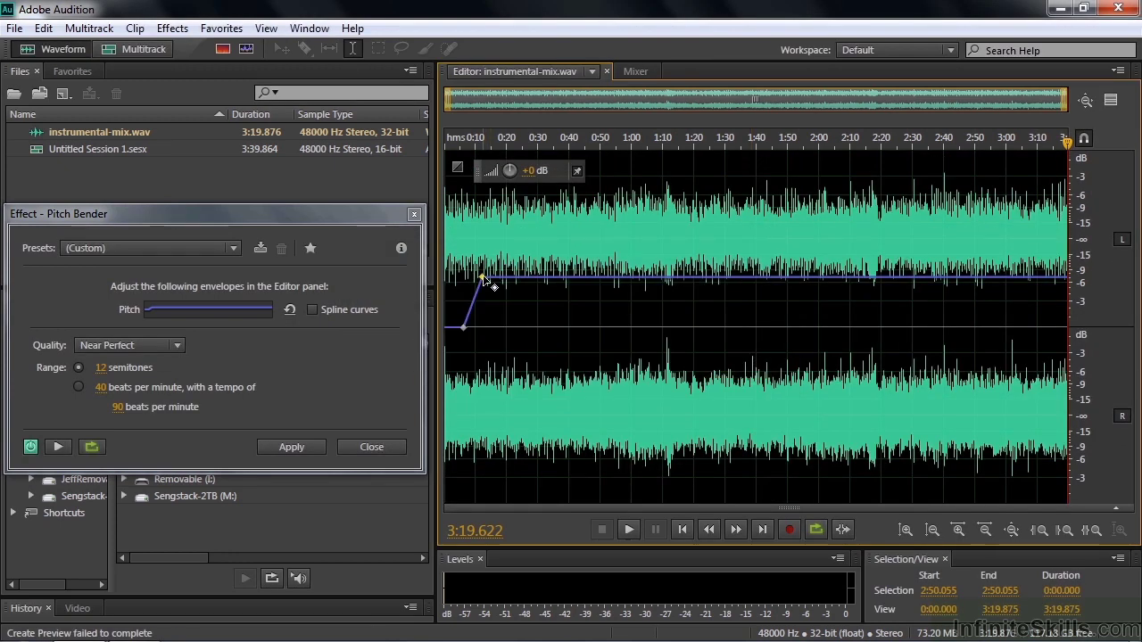
{"action": "mouse_move", "coordinate": [482, 279]}
{"action": "left_click_drag", "start_coordinate": [483, 279], "coordinate": [476, 268]}
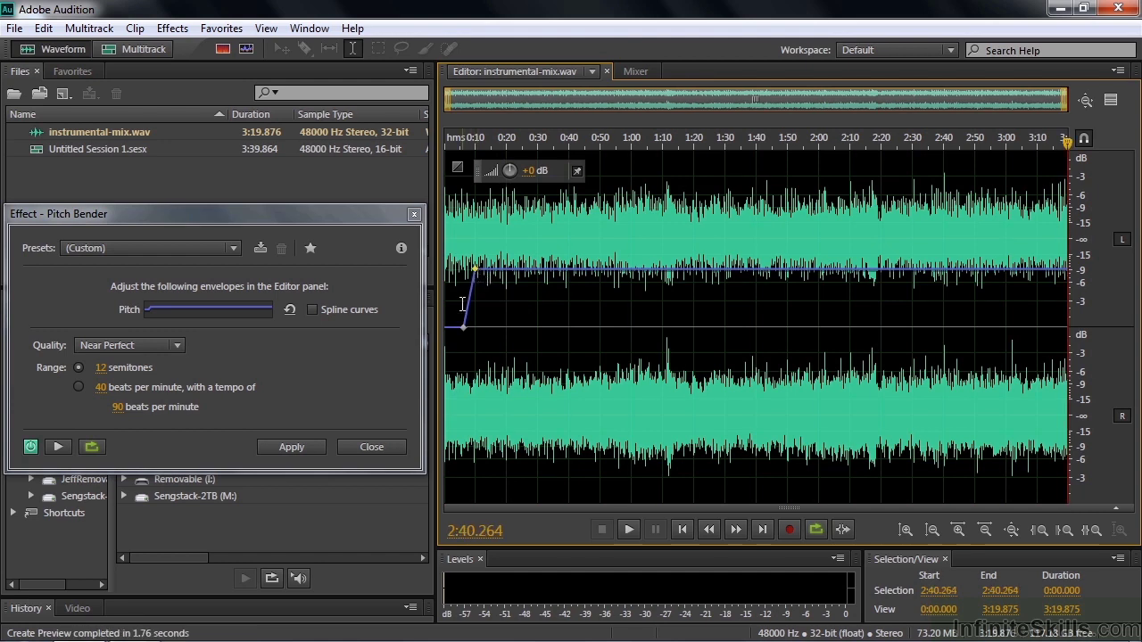
Play the pitch ramp from about 0:05.7.
{"action": "left_click", "coordinate": [462, 304]}
{"action": "key", "text": "space"}
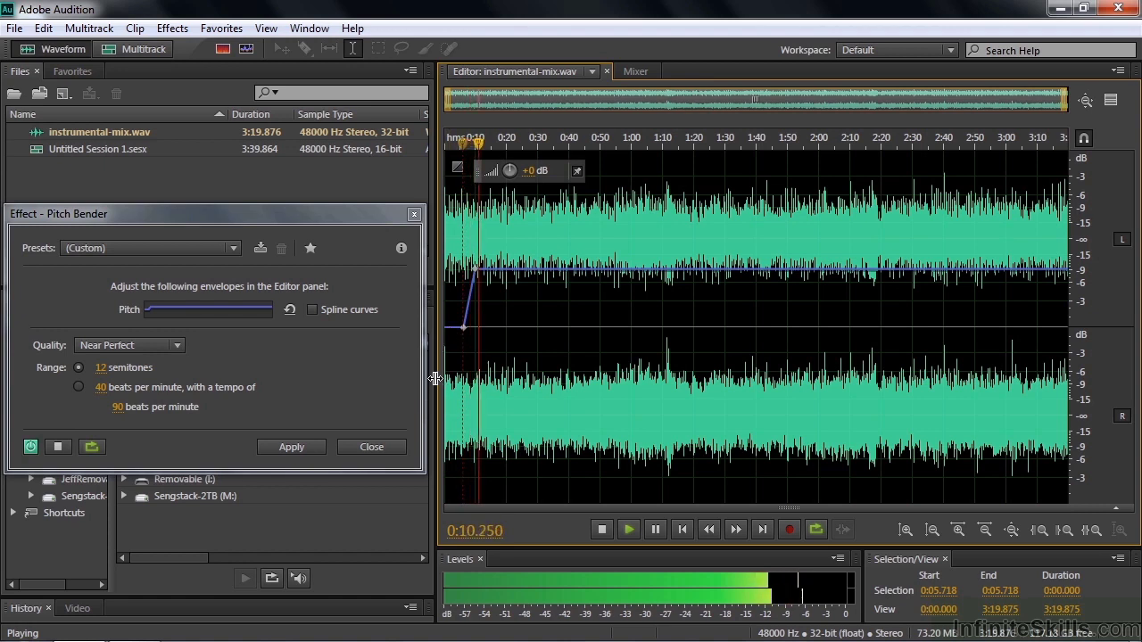
{"action": "key", "text": "space"}
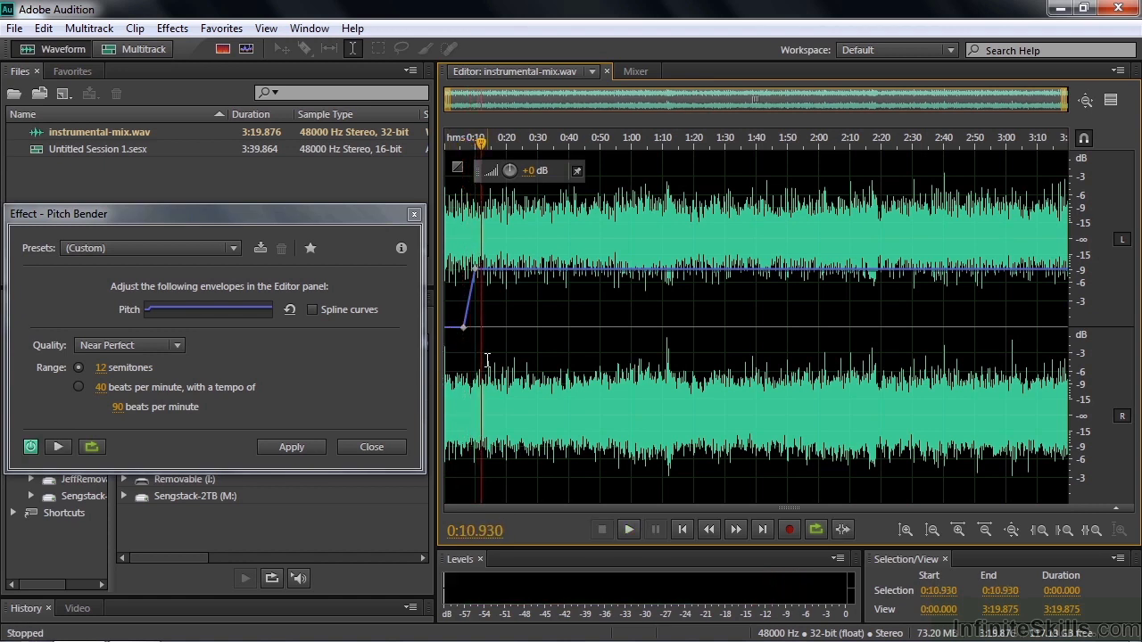
Add a keyframe after the plateau, pull the next point down, and audition that section.
{"action": "left_click", "coordinate": [518, 269]}
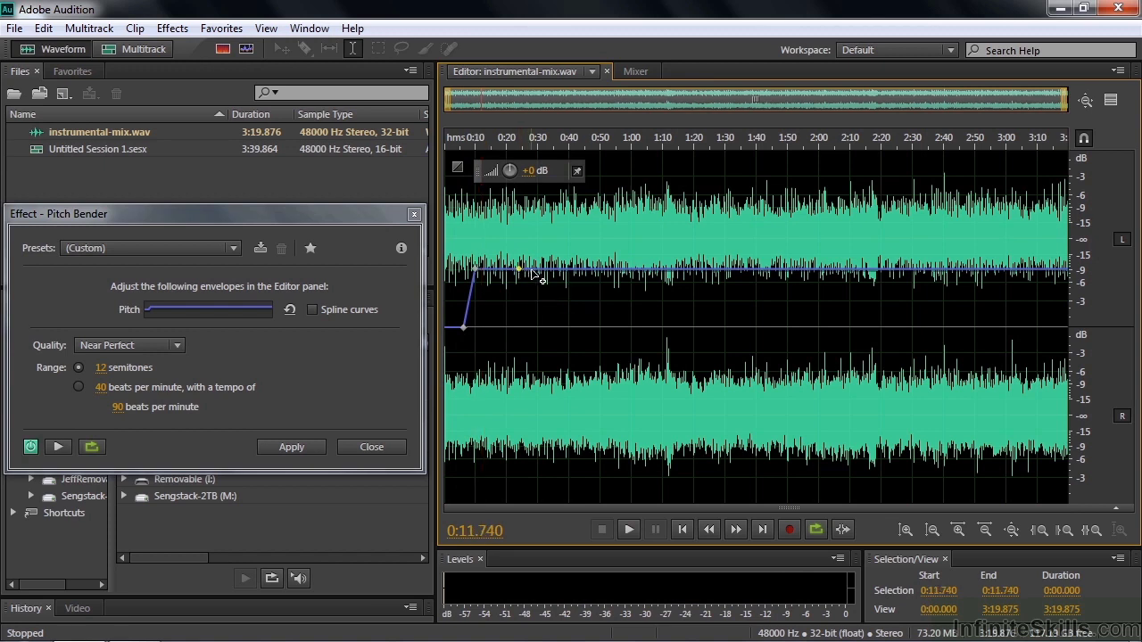
{"action": "left_click_drag", "start_coordinate": [535, 270], "coordinate": [533, 328]}
{"action": "left_click", "coordinate": [527, 326]}
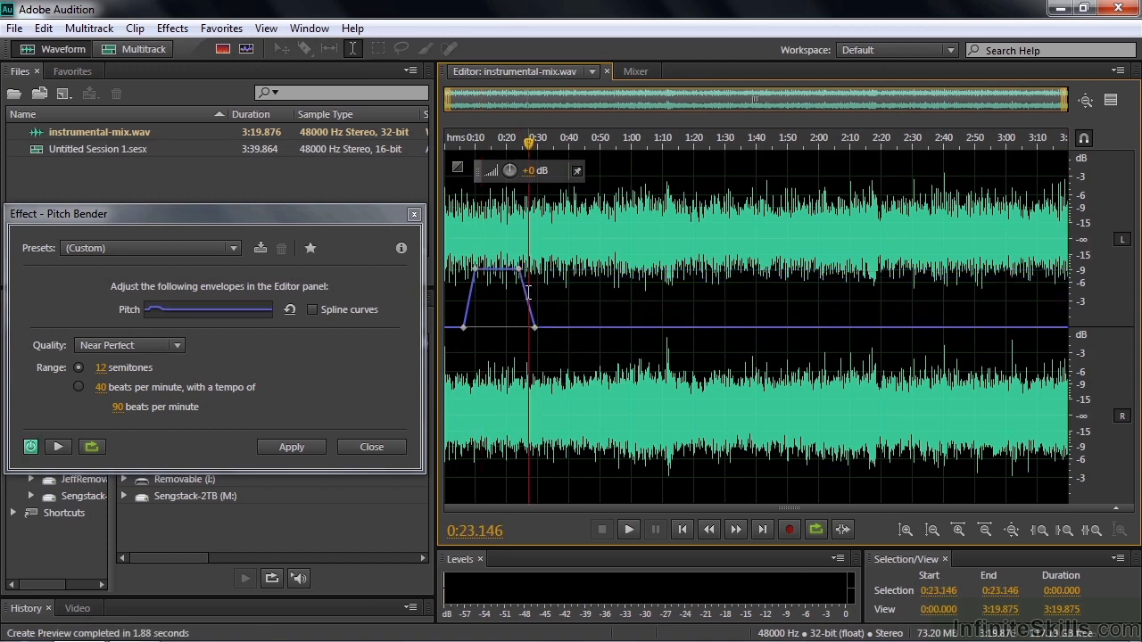
{"action": "key", "text": "space"}
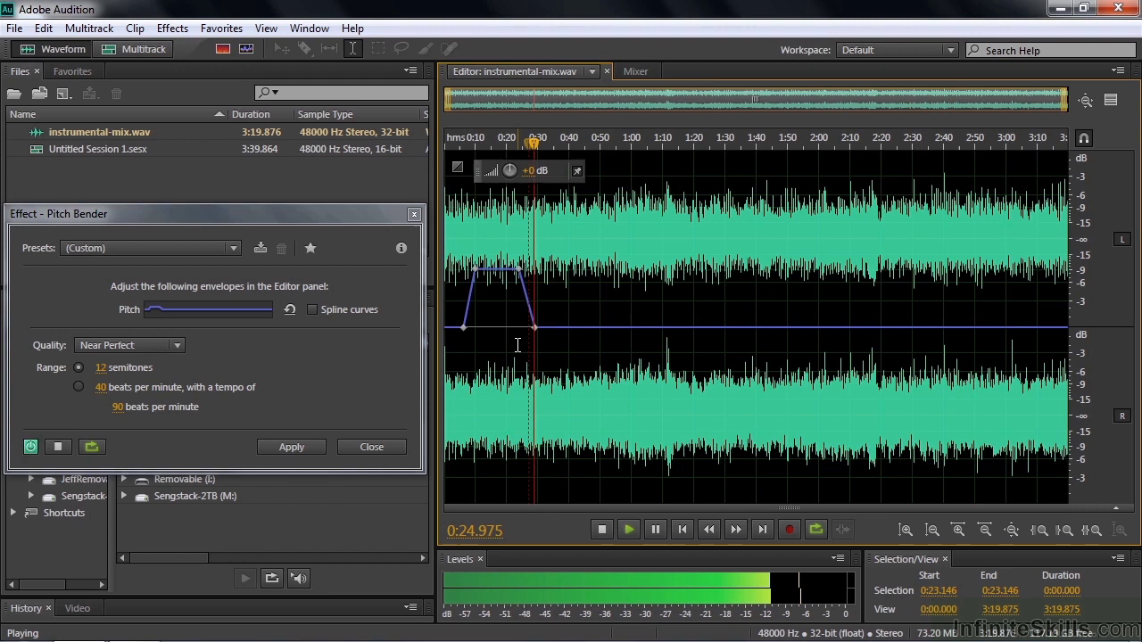
{"action": "key", "text": "space"}
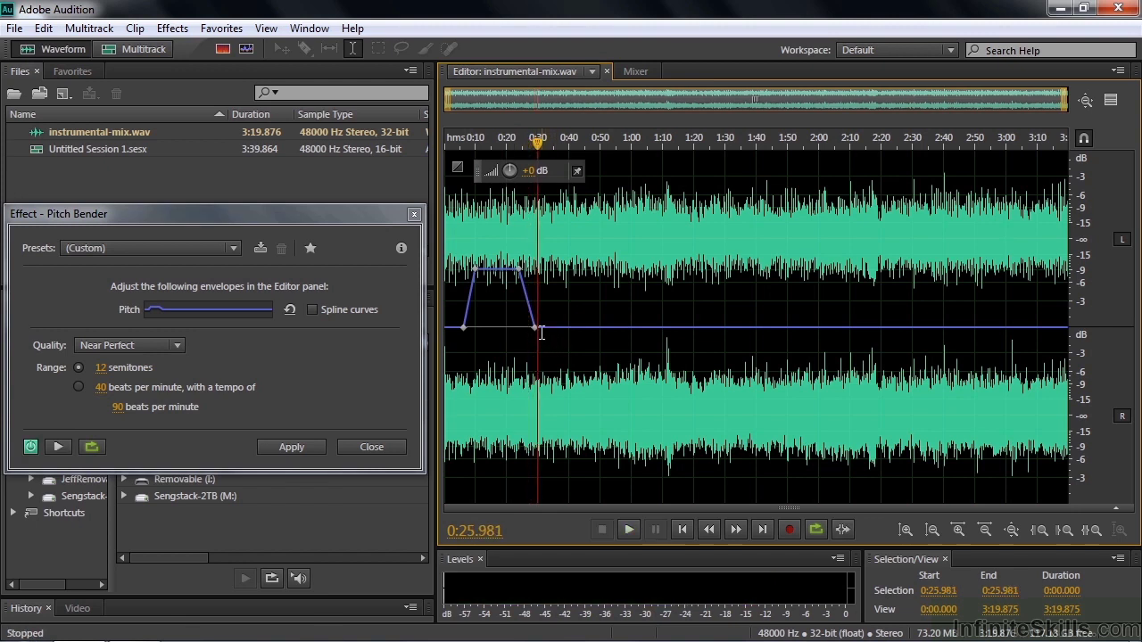
Drag the envelope's end point to the bottom of the range and play the bend.
{"action": "left_click_drag", "start_coordinate": [536, 328], "coordinate": [552, 502]}
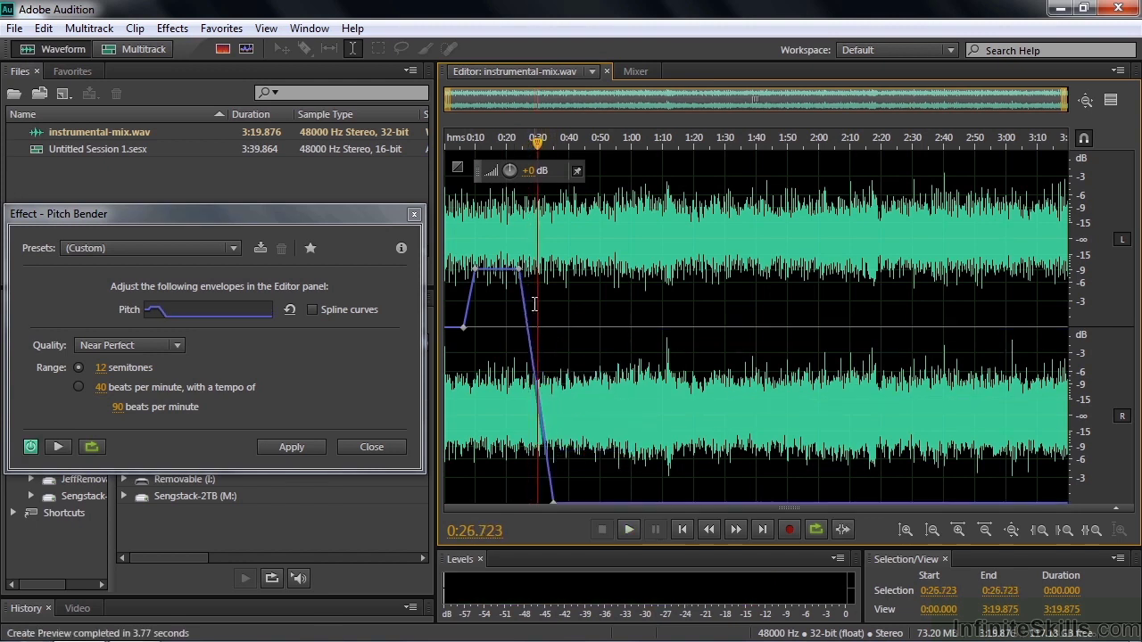
{"action": "key", "text": "space"}
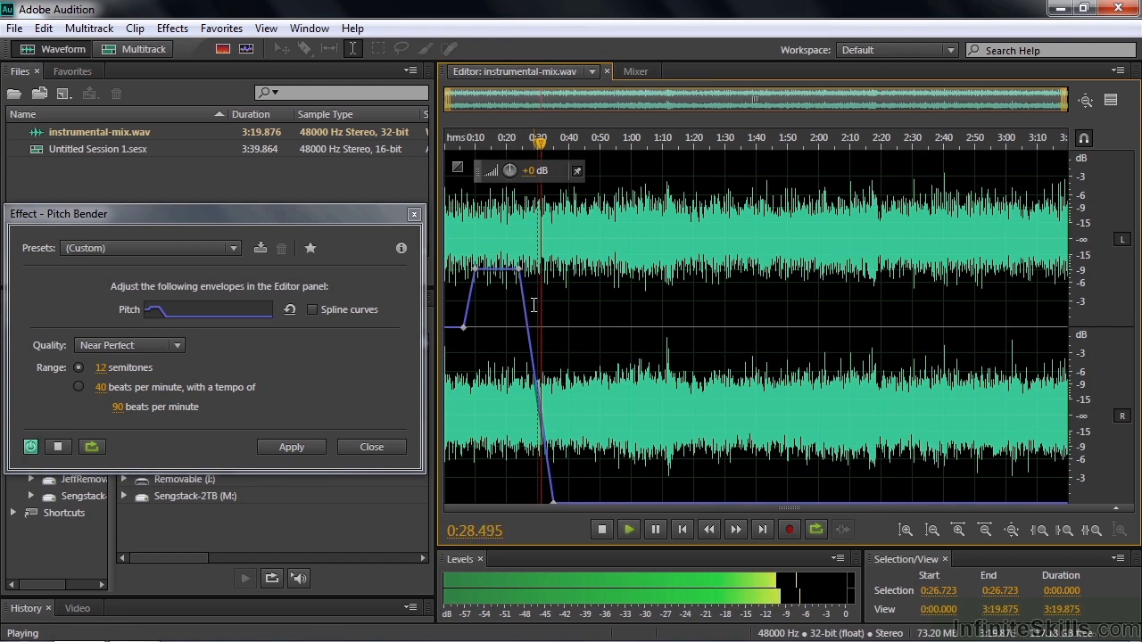
{"action": "key", "text": "space"}
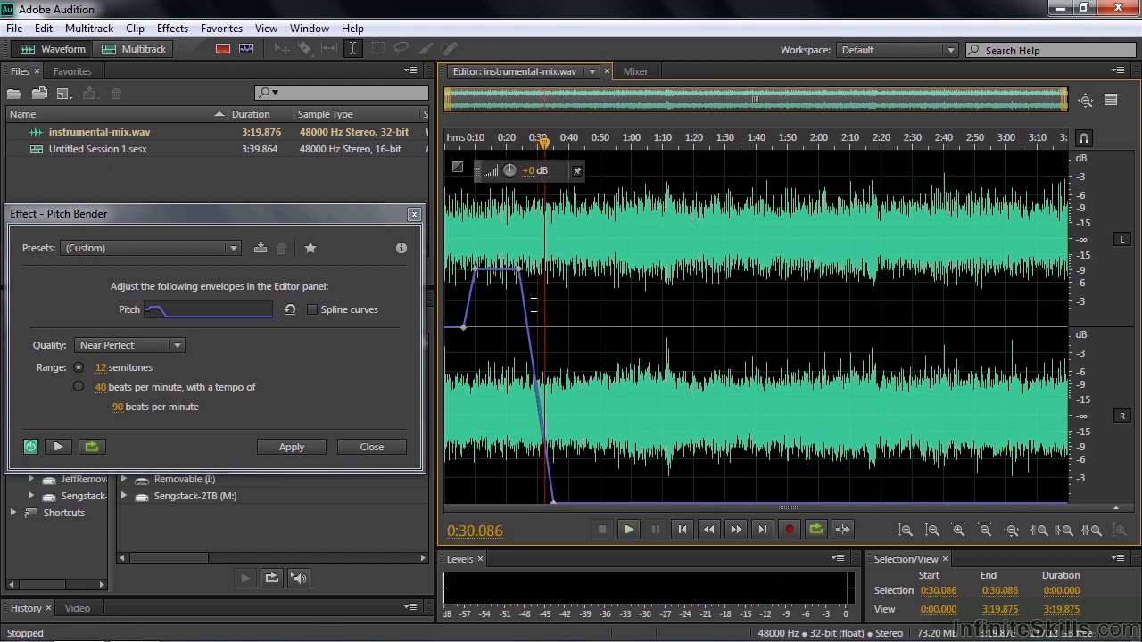
Try a beats-per-minute range, return to 12 semitones, and show the Quality options.
{"action": "left_click", "coordinate": [78, 388]}
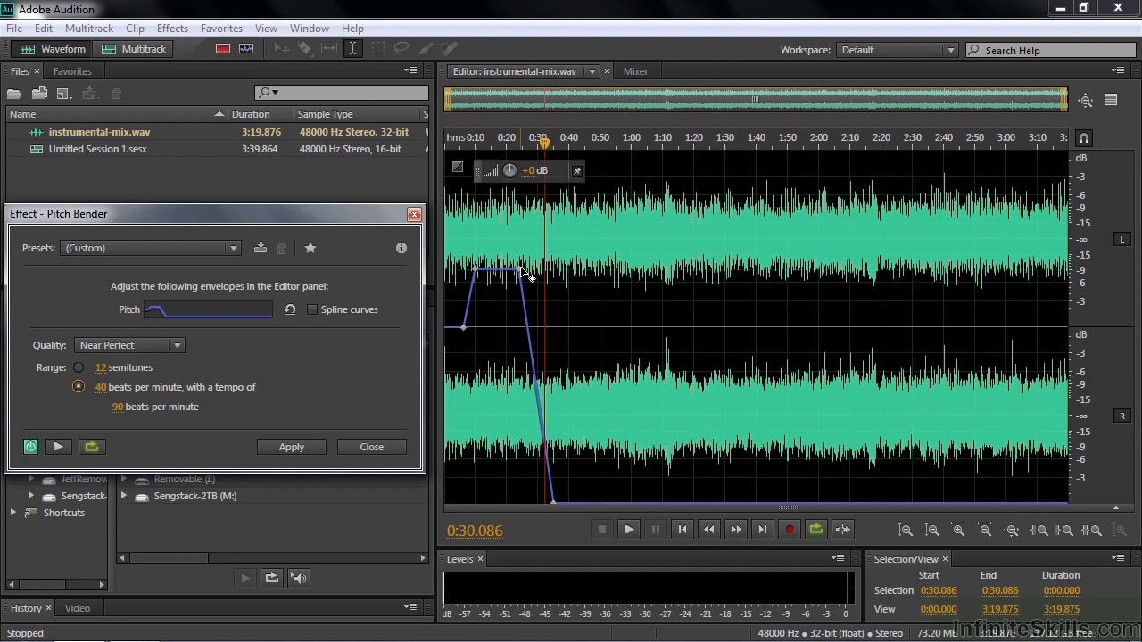
{"action": "mouse_move", "coordinate": [521, 270]}
{"action": "left_mouse_down"}
{"action": "mouse_move", "coordinate": [524, 290]}
{"action": "mouse_move", "coordinate": [520, 273]}
{"action": "left_mouse_up"}
{"action": "left_click", "coordinate": [79, 367]}
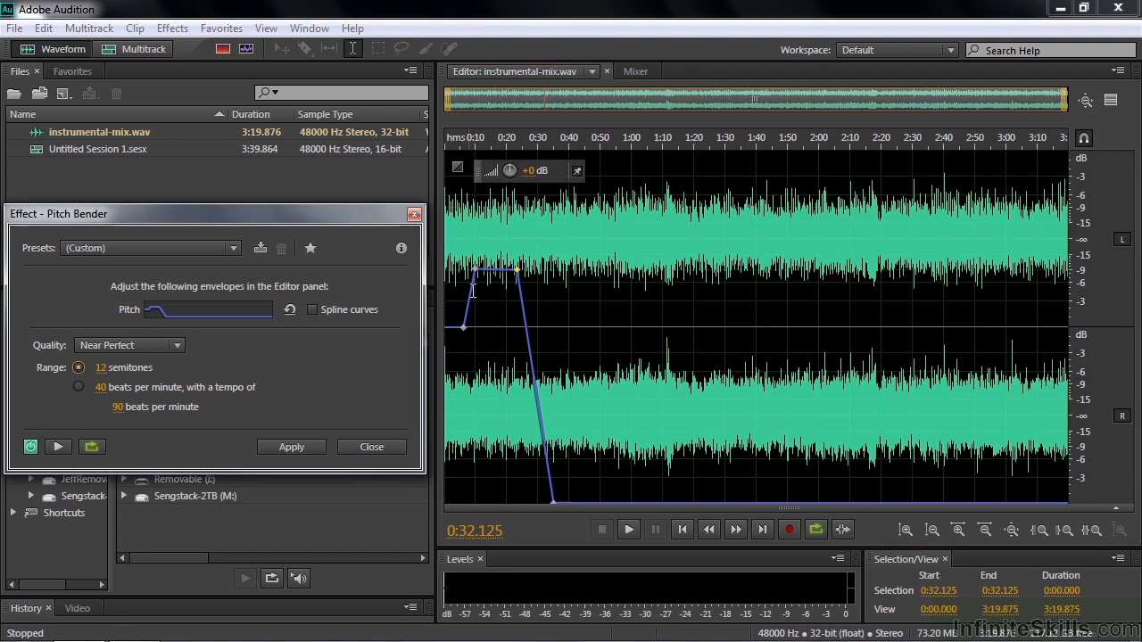
{"action": "left_click", "coordinate": [519, 270]}
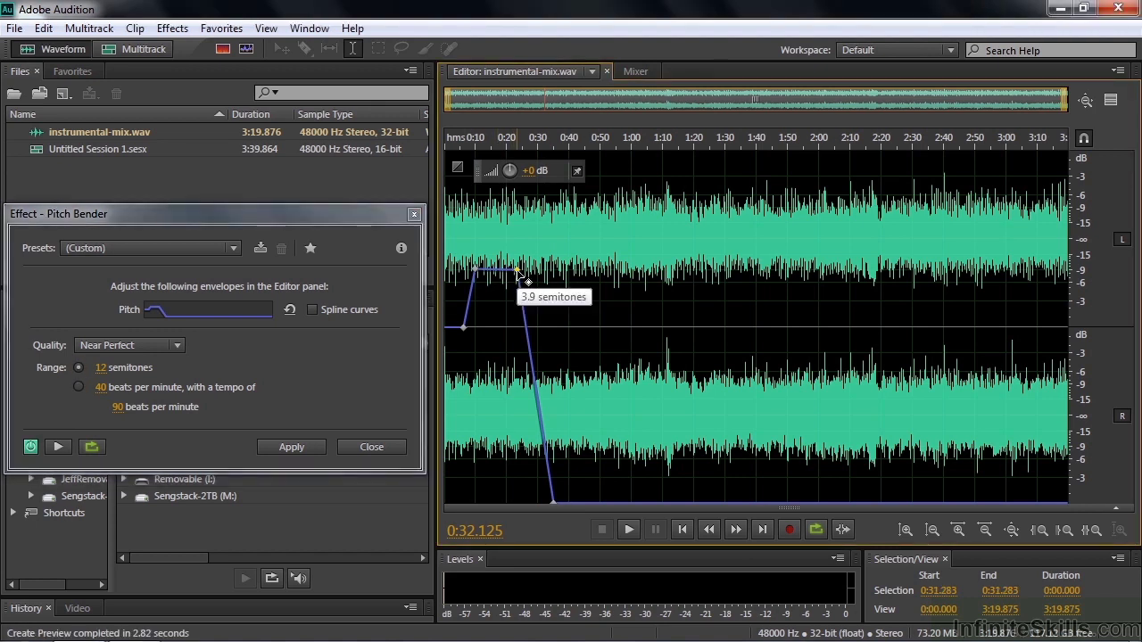
{"action": "left_click", "coordinate": [178, 345]}
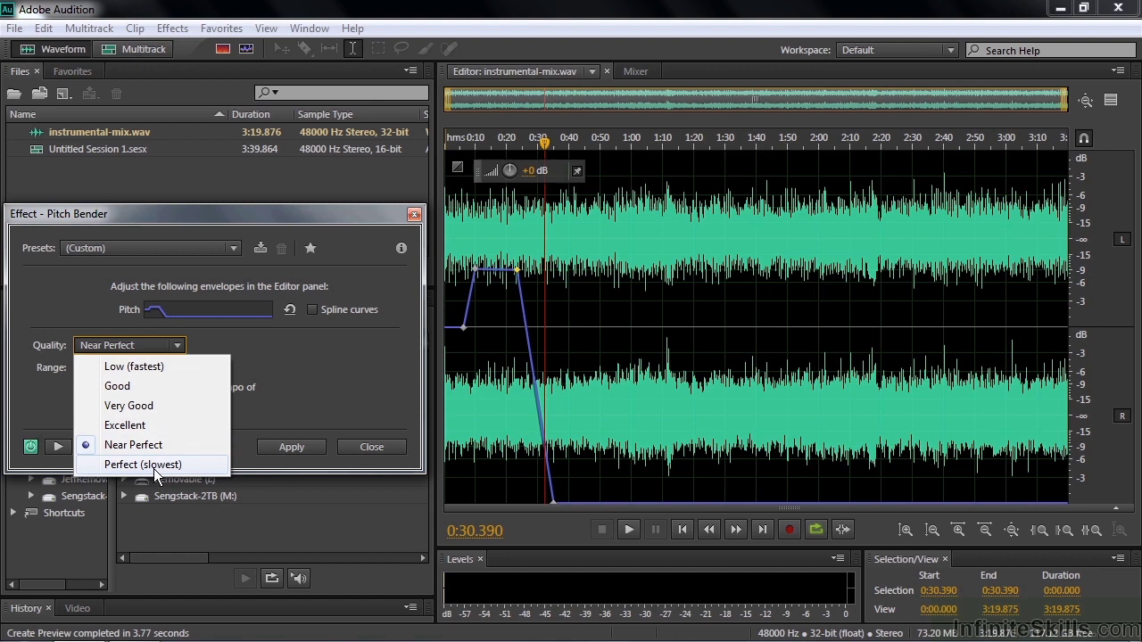
Preview the Near Perfect pitch bend, which lengthens the file to 6:04.750, then hide the preview.
{"action": "left_click", "coordinate": [1111, 105]}
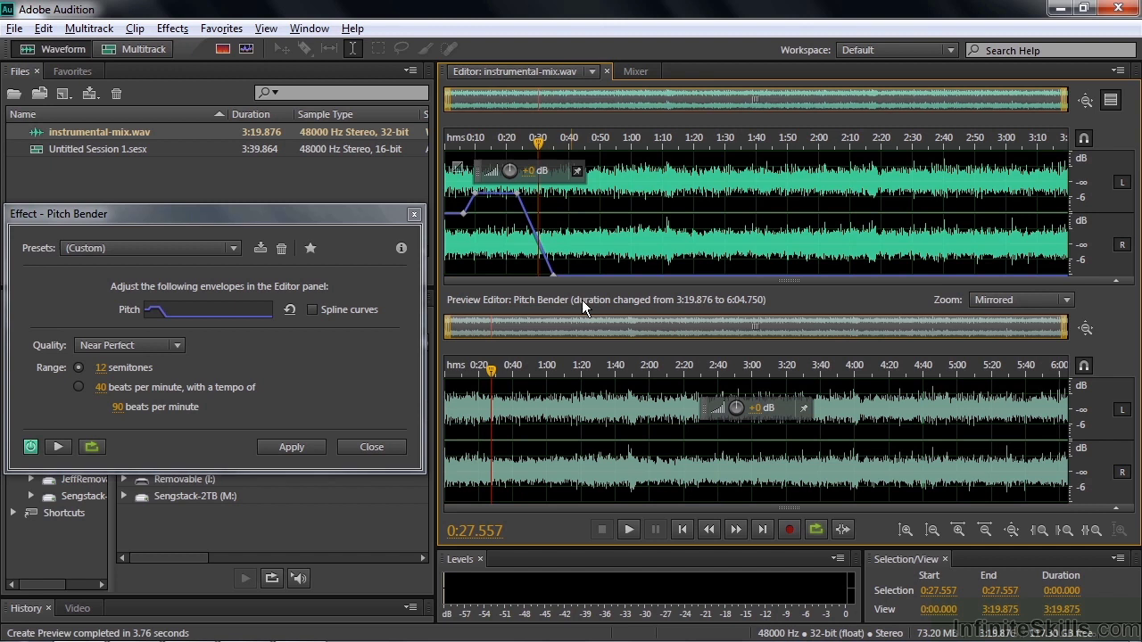
{"action": "left_click", "coordinate": [1110, 100]}
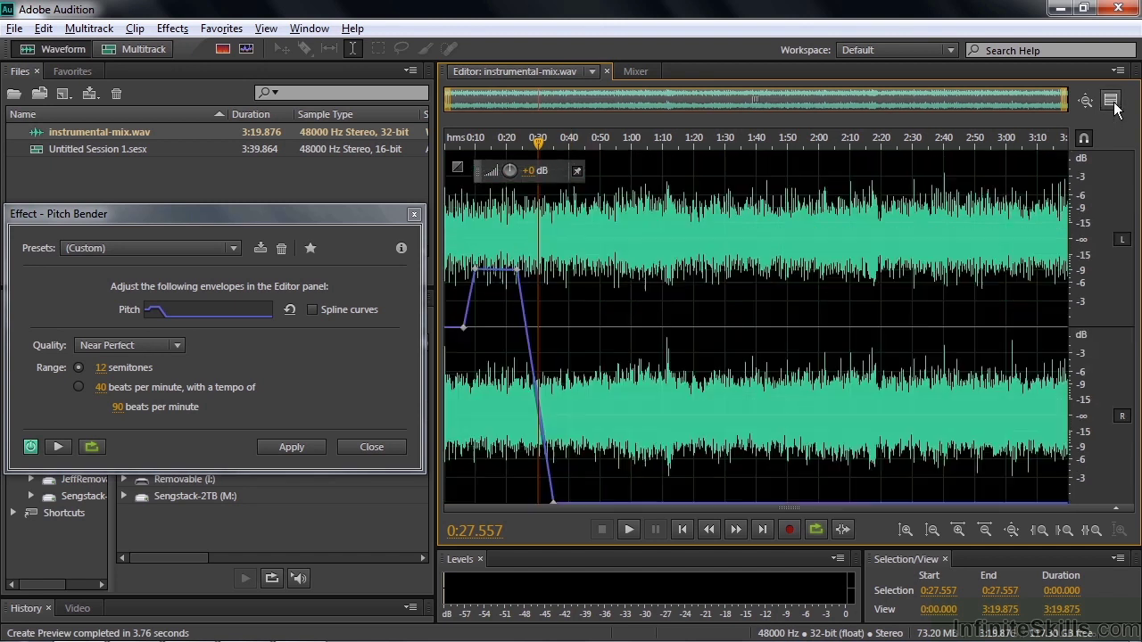
Discard the Pitch Bender and open Time and Pitch > Pitch Shifter instead.
{"action": "left_click", "coordinate": [379, 443]}
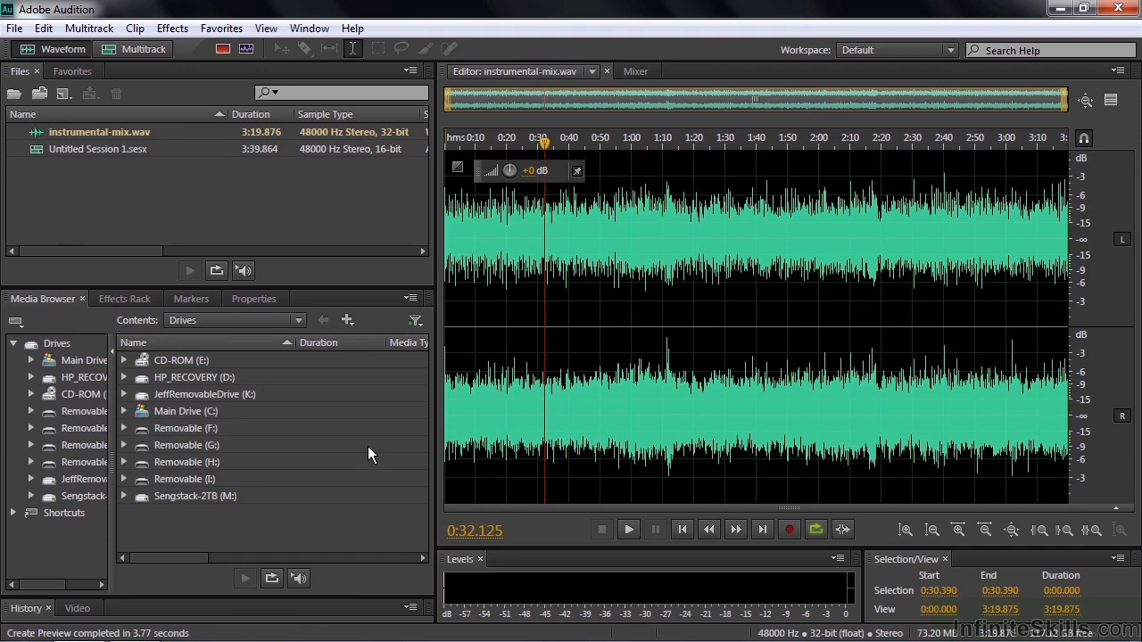
{"action": "left_click", "coordinate": [172, 28]}
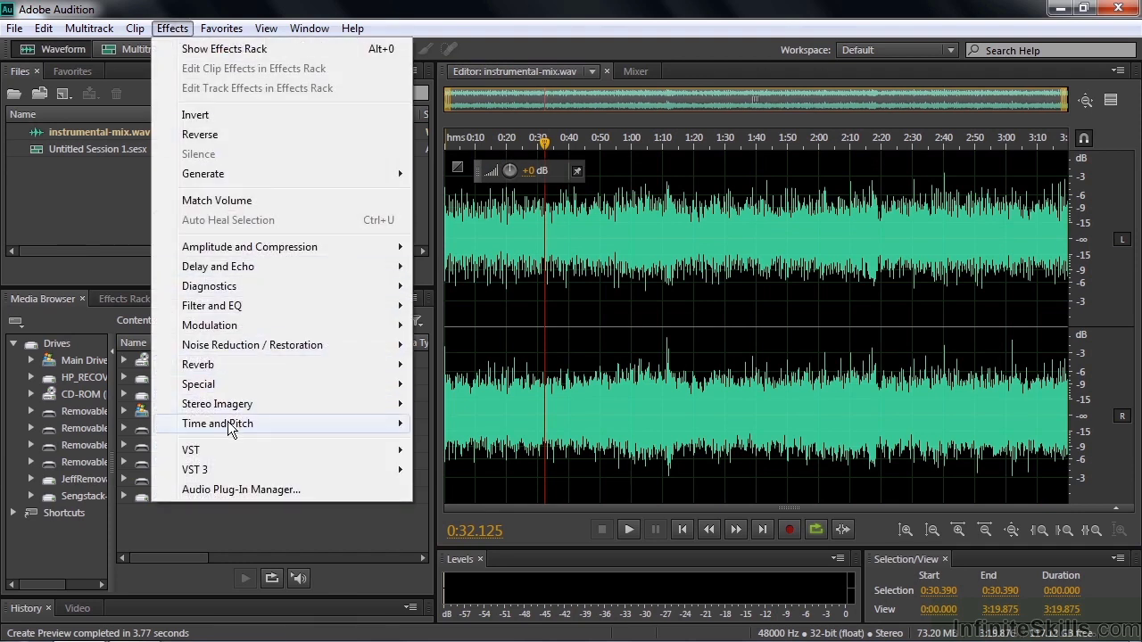
{"action": "mouse_move", "coordinate": [232, 430]}
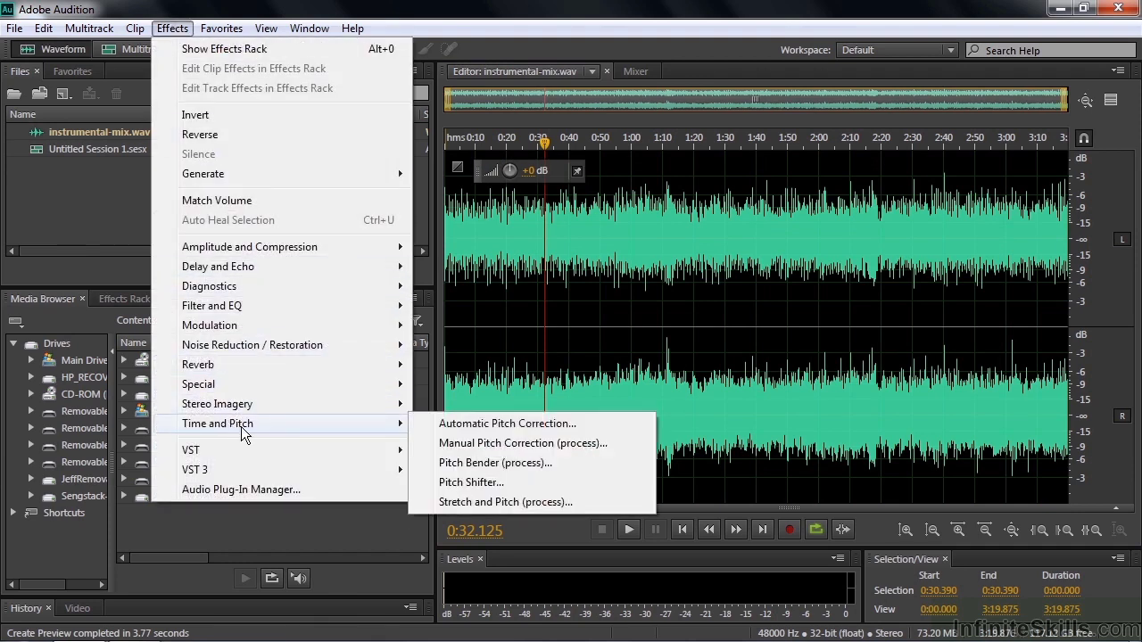
{"action": "left_click", "coordinate": [454, 486]}
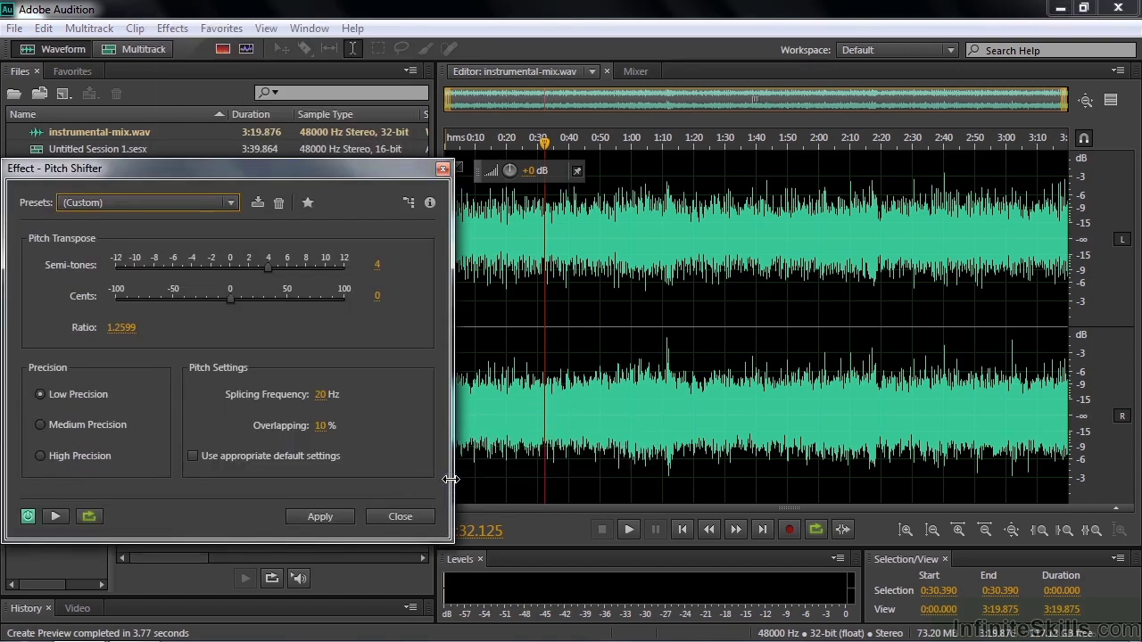
Reset Pitch Shifter to the (Default) preset and play the original audio from about 0:32.
{"action": "left_click", "coordinate": [232, 202]}
{"action": "left_click", "coordinate": [133, 219]}
{"action": "left_click", "coordinate": [540, 334]}
{"action": "key", "text": "space"}
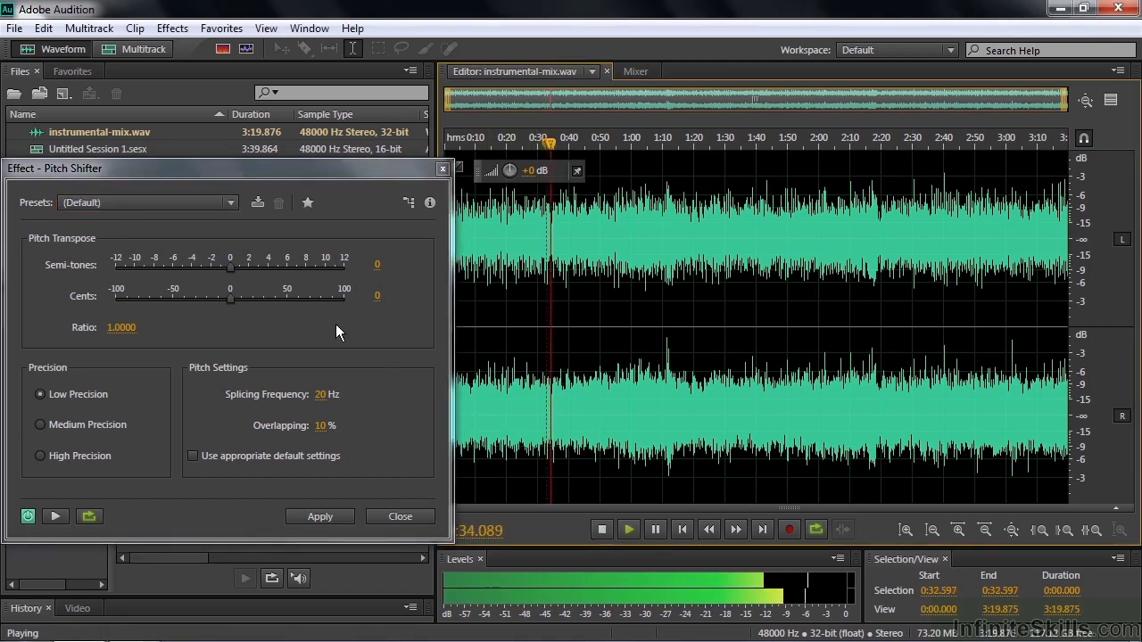
Drop the pitch by 12 semitones (ratio 0.5000) and preview the octave-down shift.
{"action": "left_click", "coordinate": [230, 266]}
{"action": "left_click_drag", "start_coordinate": [229, 266], "coordinate": [97, 269]}
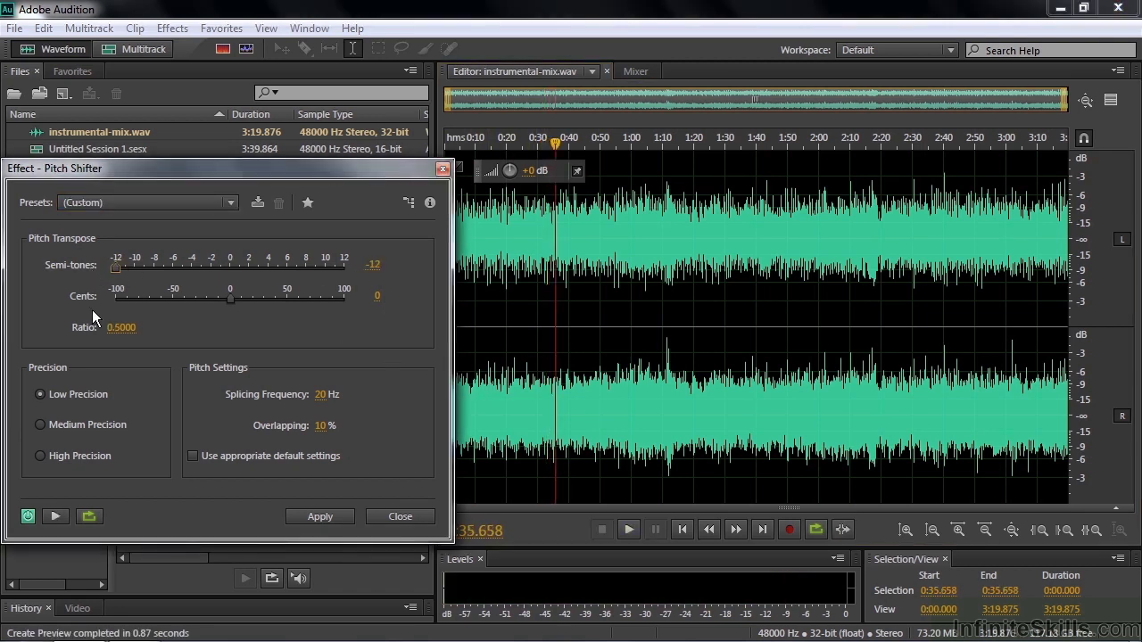
{"action": "key", "text": "space"}
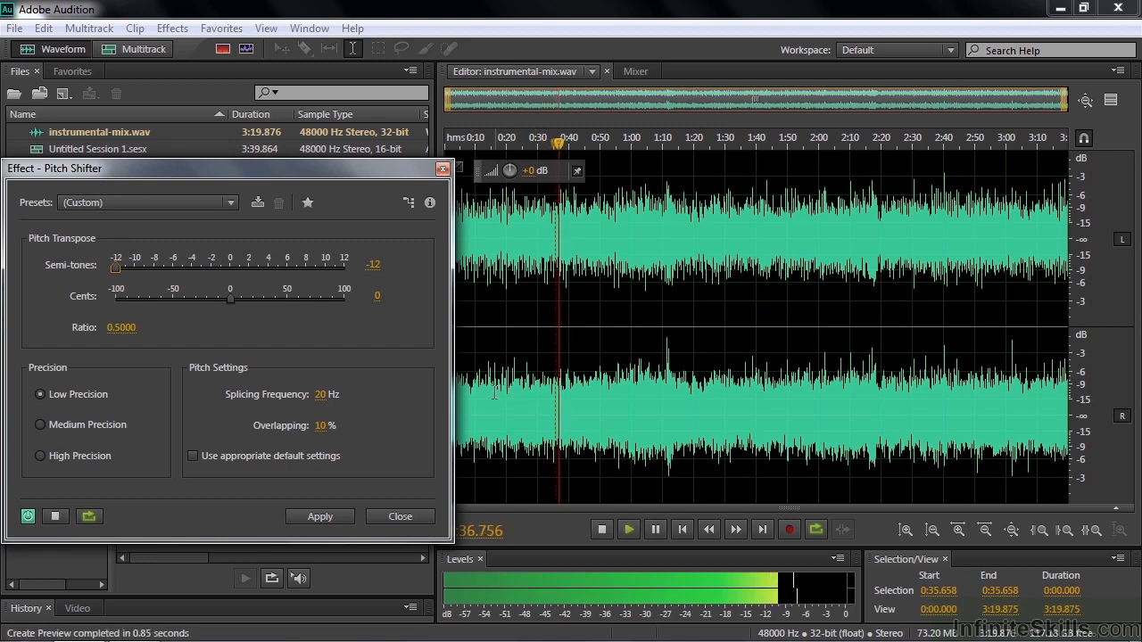
{"action": "key", "text": "space"}
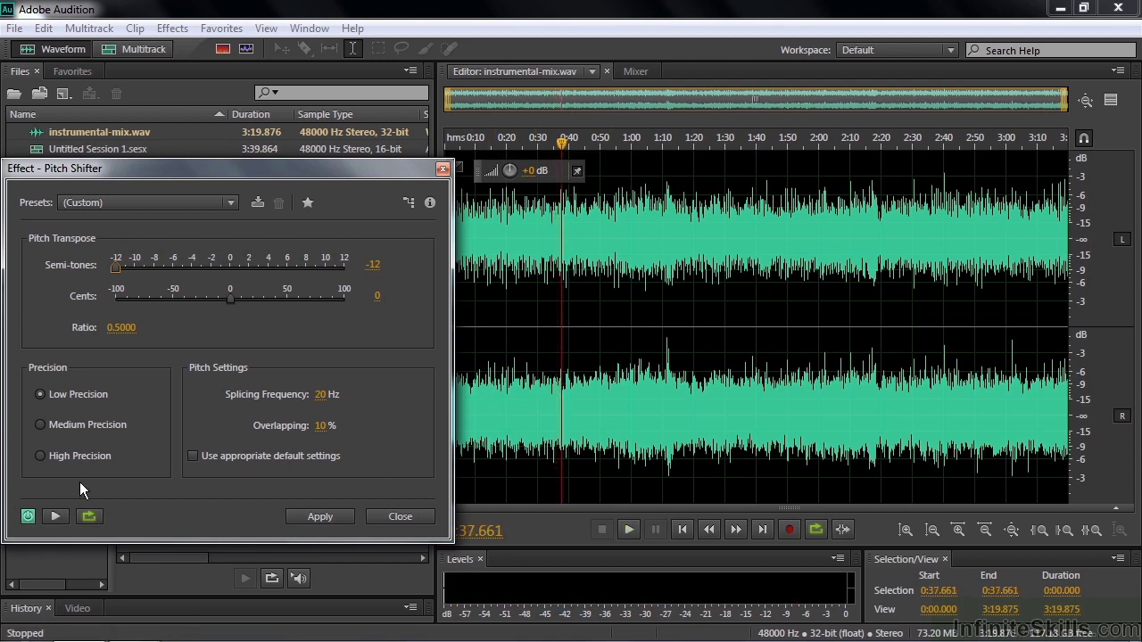
Switch to High Precision with default splicing (58.5 Hz, 34% overlap), previewing each change.
{"action": "left_click", "coordinate": [39, 455]}
{"action": "key", "text": "space"}
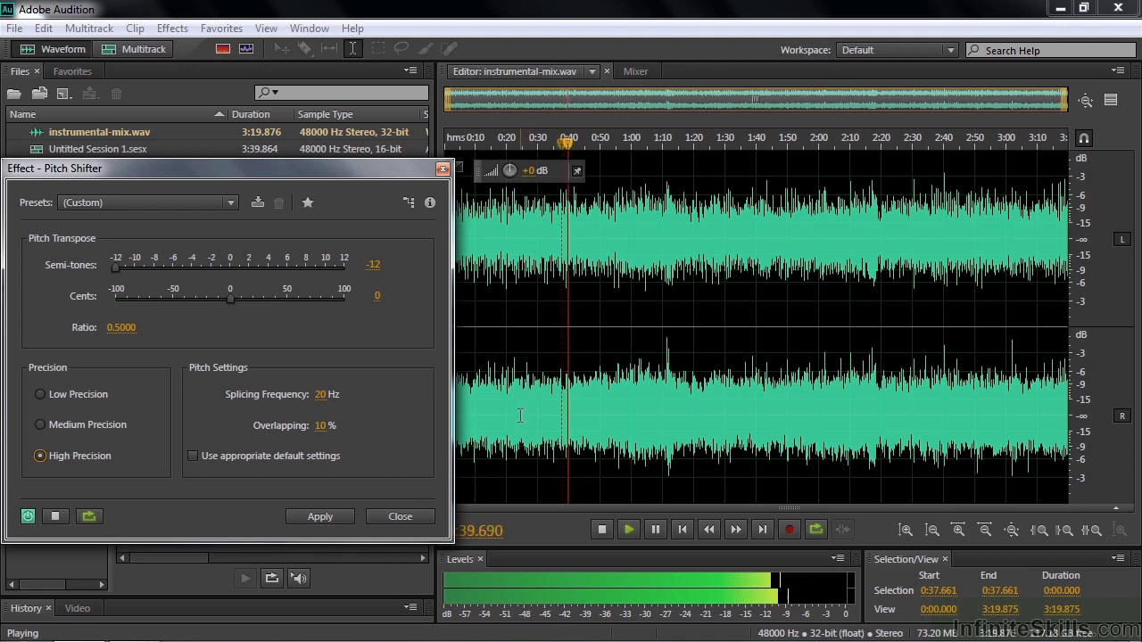
{"action": "key", "text": "space"}
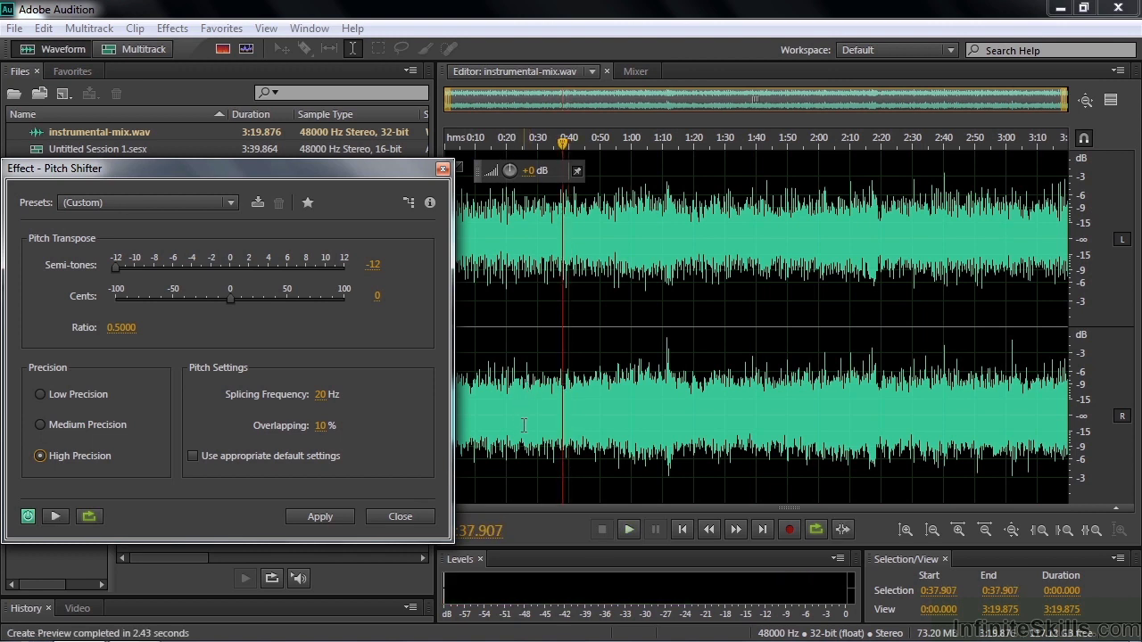
{"action": "left_click", "coordinate": [193, 455]}
{"action": "key", "text": "space"}
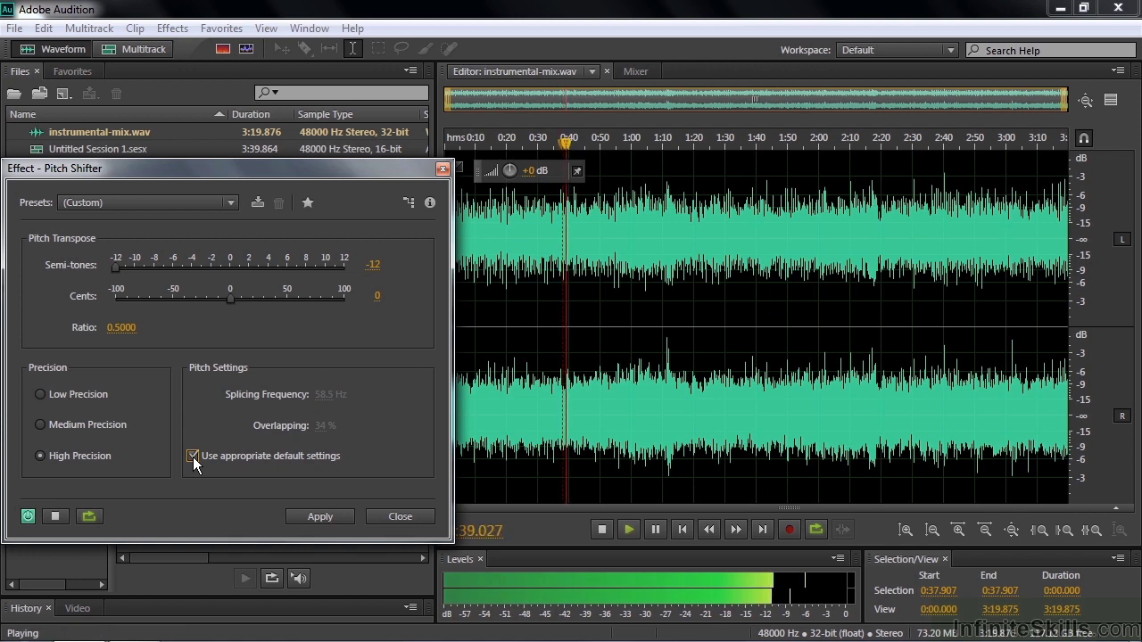
{"action": "key", "text": "space"}
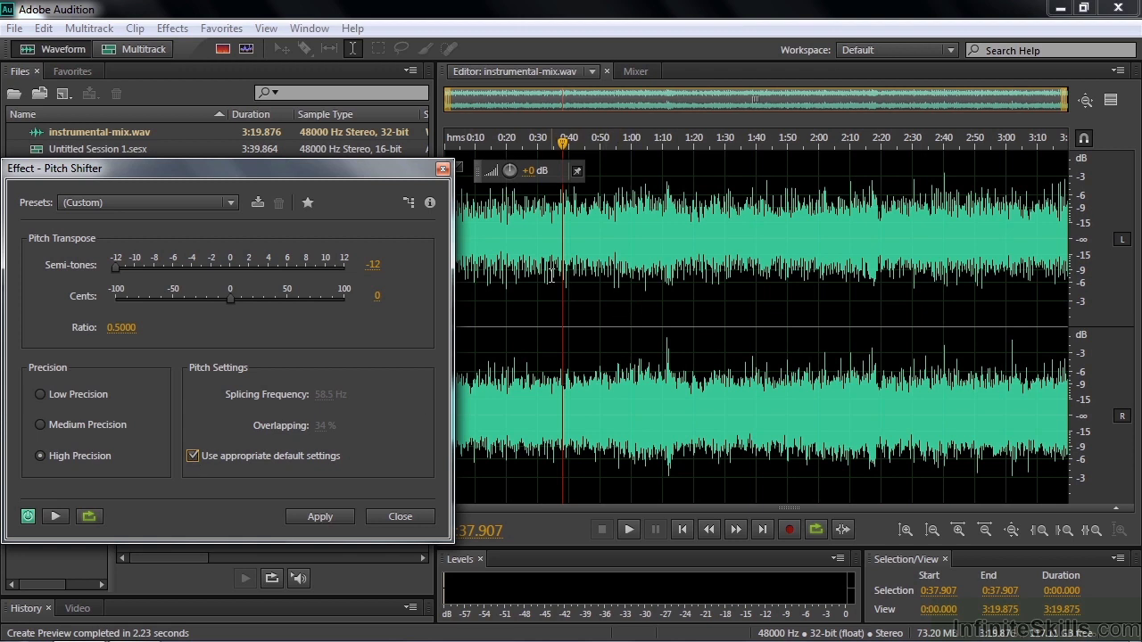
Apply a +4 semitone High Precision Pitch Shifter, default preset and splicing, to 0:20–0:40.
{"action": "left_click", "coordinate": [230, 204]}
{"action": "left_click", "coordinate": [157, 221]}
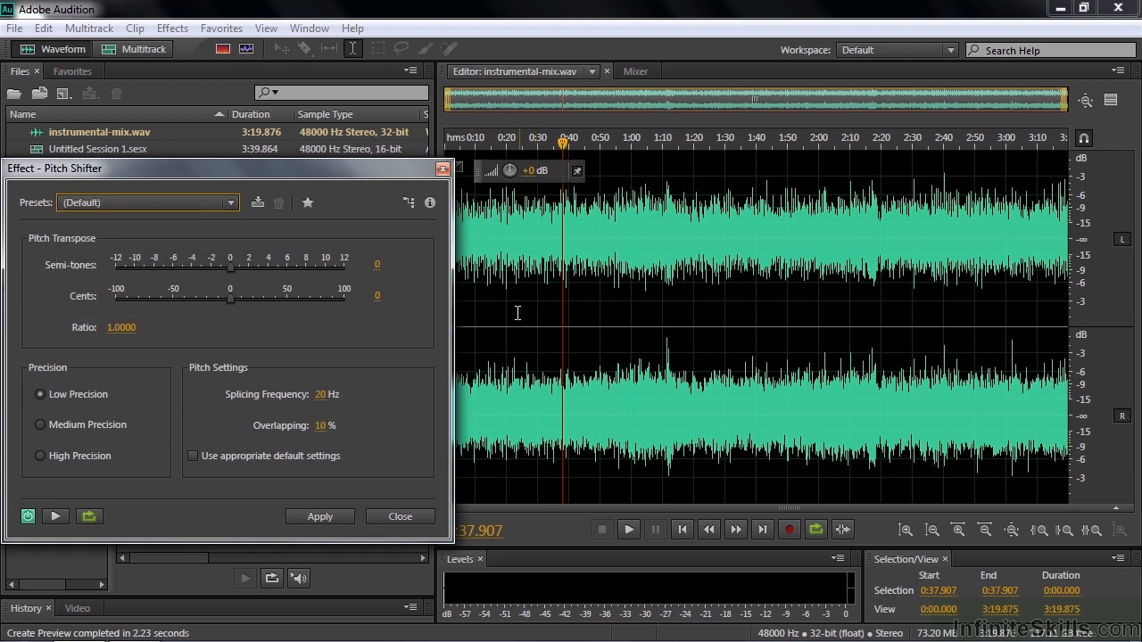
{"action": "left_click_drag", "start_coordinate": [506, 316], "coordinate": [567, 322]}
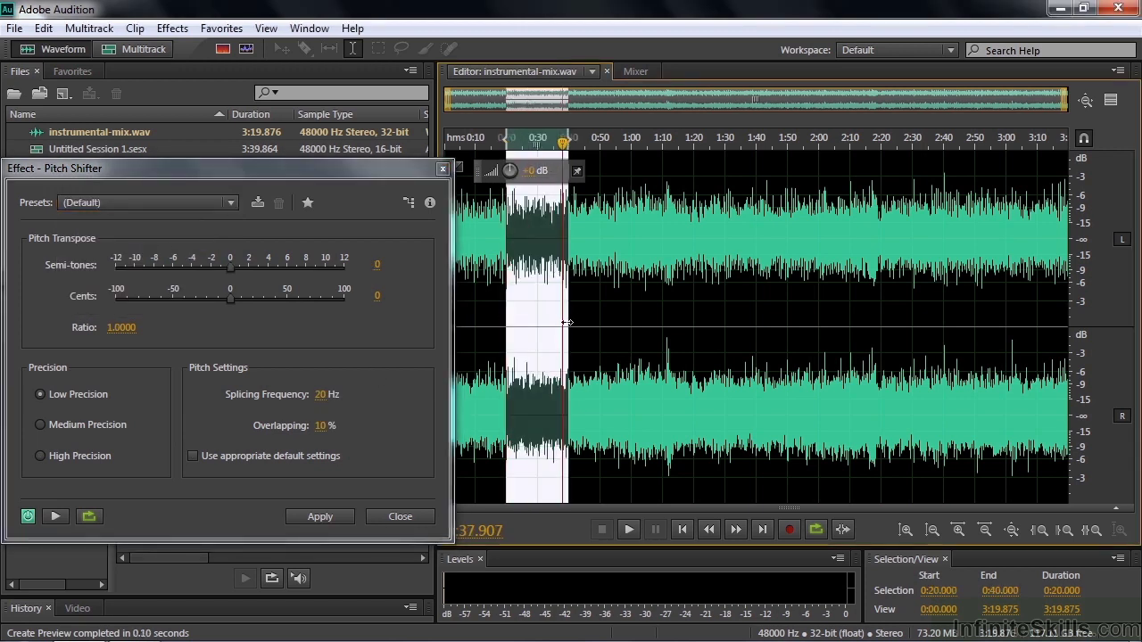
{"action": "left_click_drag", "start_coordinate": [230, 268], "coordinate": [268, 283]}
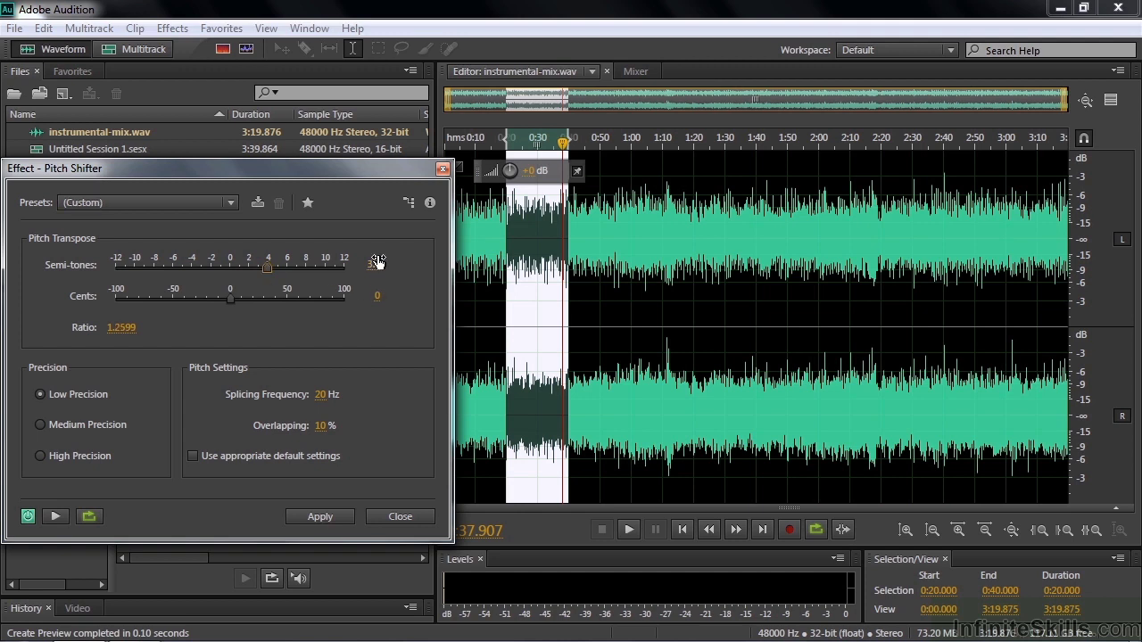
{"action": "left_click", "coordinate": [369, 264]}
{"action": "type", "text": "4"}
{"action": "key", "text": "Tab"}
{"action": "left_click", "coordinate": [41, 456]}
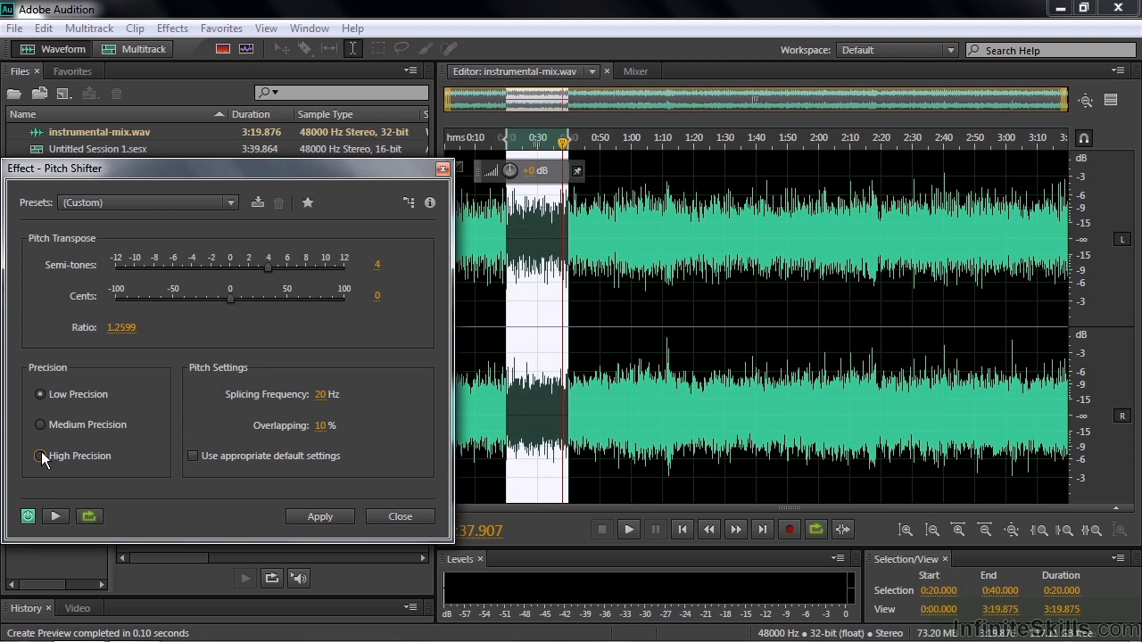
{"action": "left_click", "coordinate": [193, 456]}
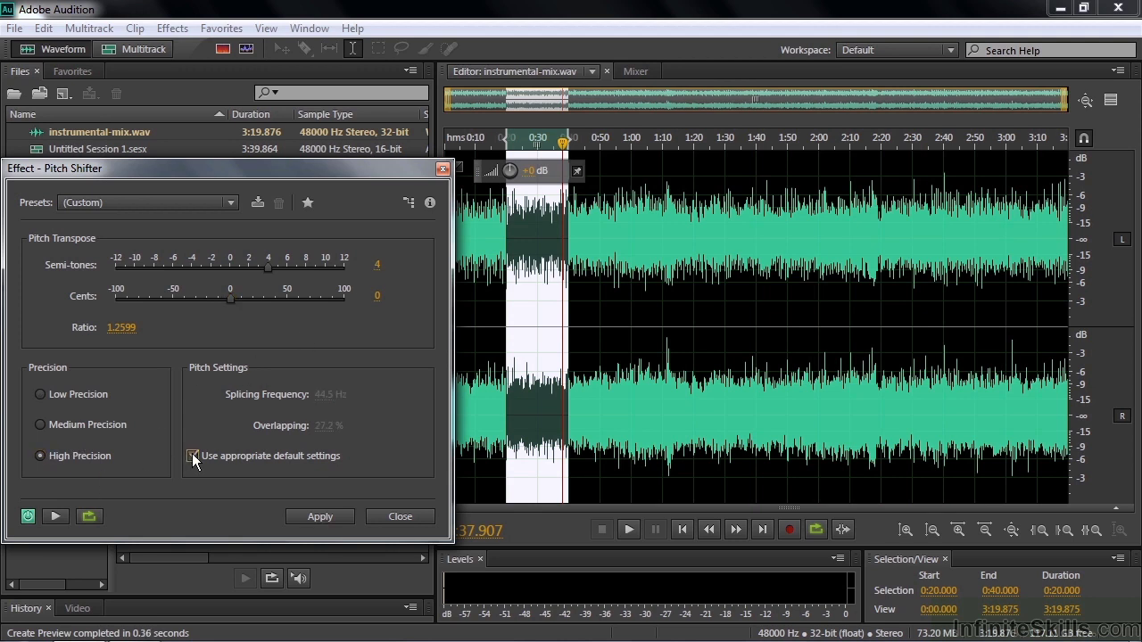
{"action": "left_click", "coordinate": [319, 516]}
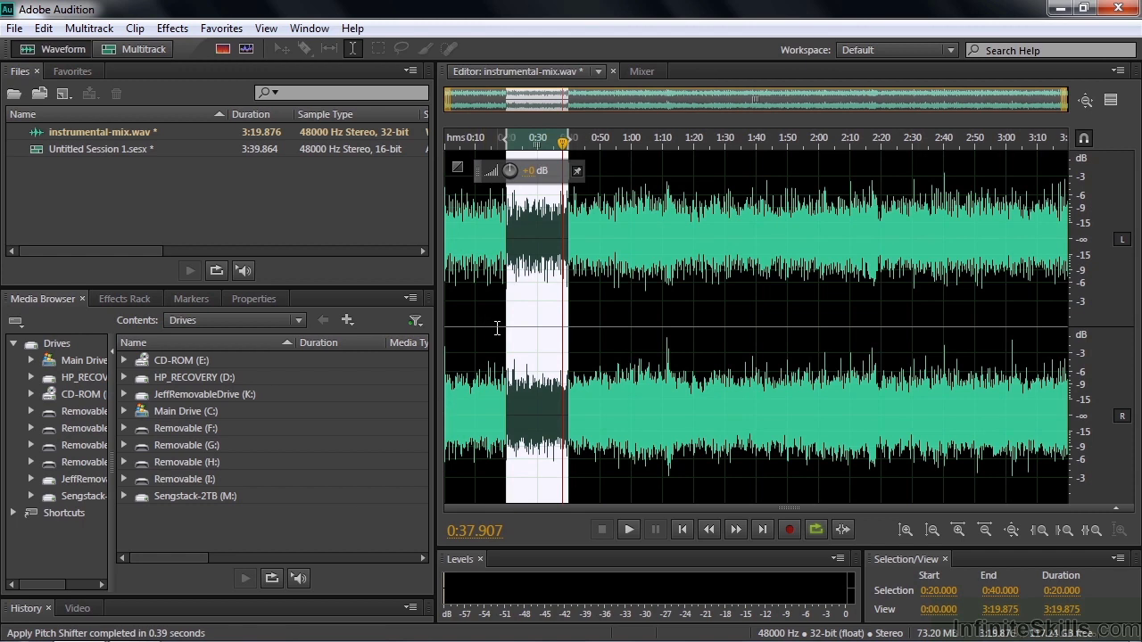
Listen to the shifted section, then undo the pitch shift and clear the selection at 0:14.
{"action": "left_click", "coordinate": [497, 327]}
{"action": "key", "text": "space"}
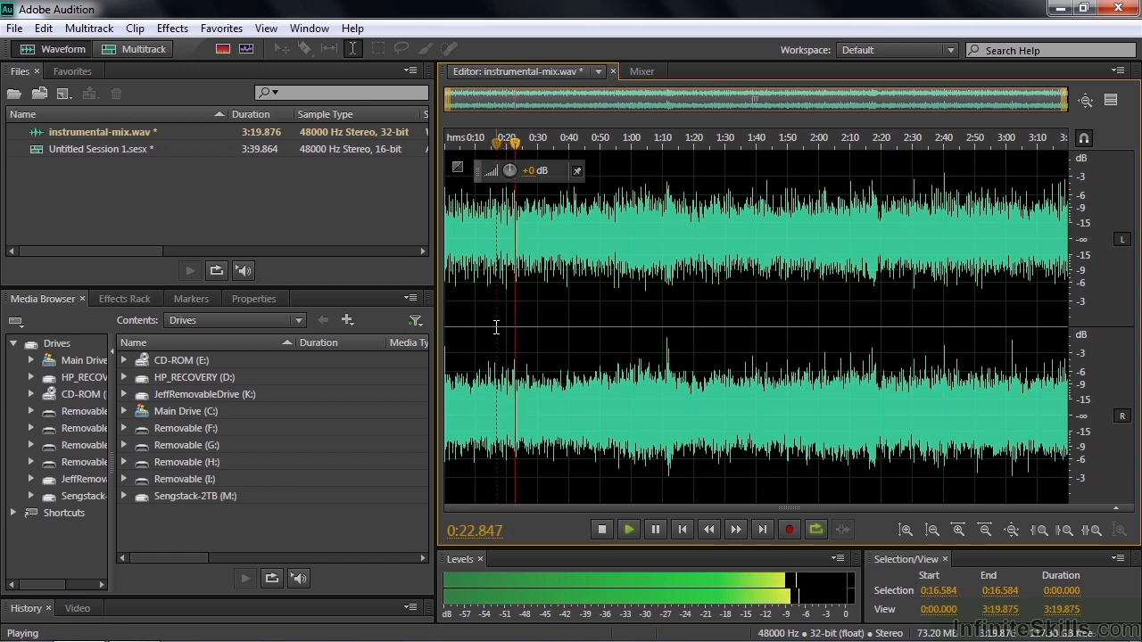
{"action": "key", "text": "space"}
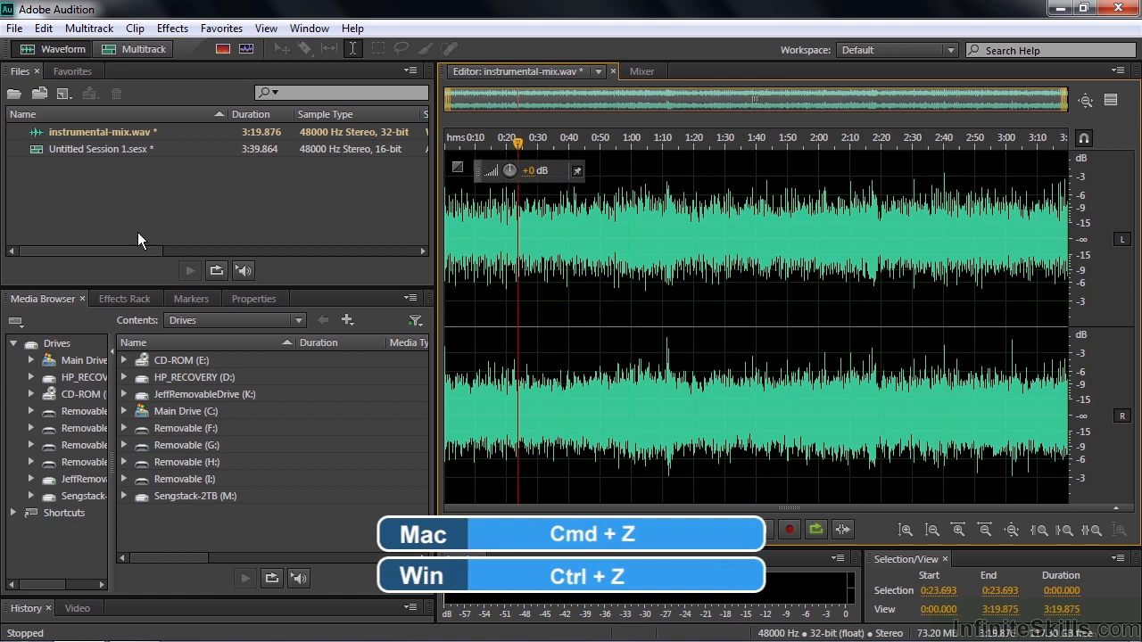
{"action": "key", "text": "ctrl+z"}
{"action": "left_click", "coordinate": [488, 234]}
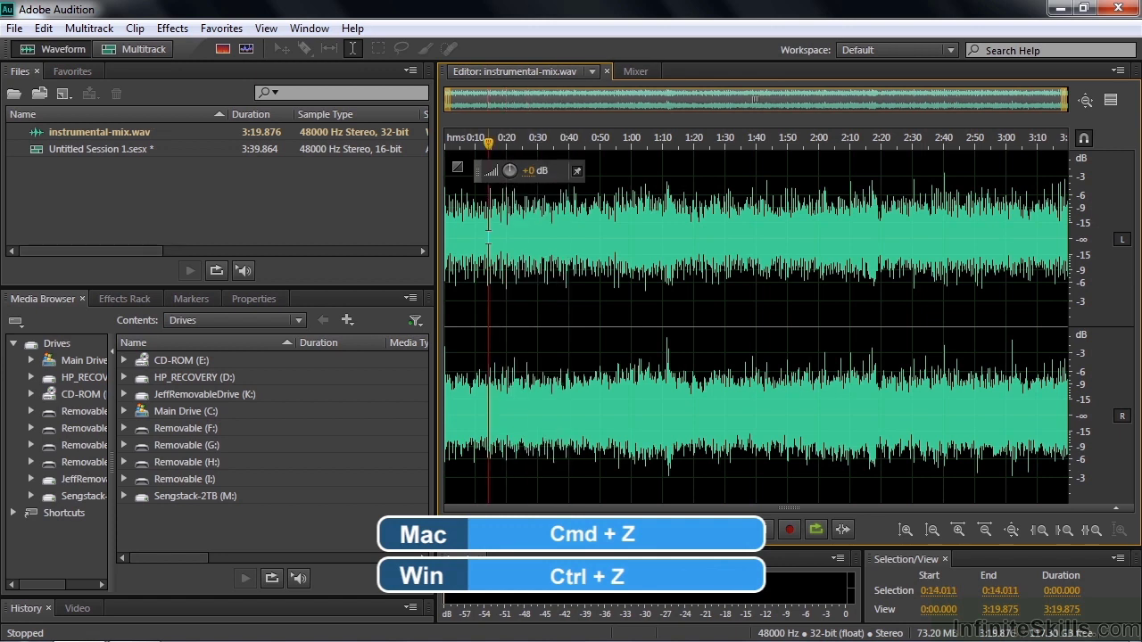
Open Untitled Session 1.sesx and expand Track 1's Volume automation lane.
{"action": "double_click", "coordinate": [56, 147]}
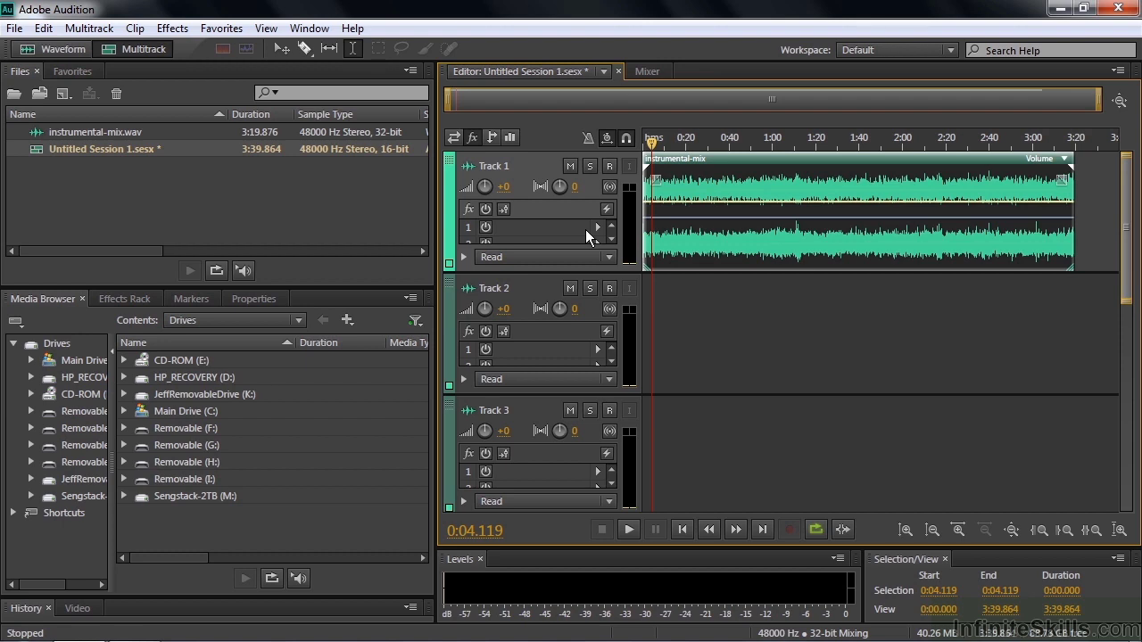
{"action": "left_click", "coordinate": [463, 258]}
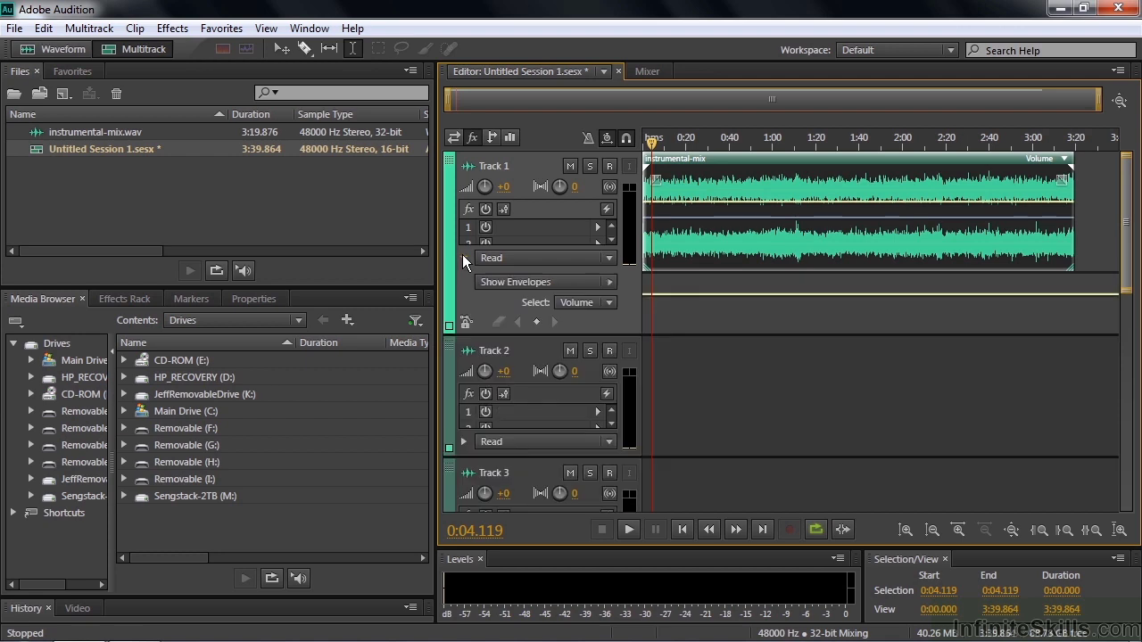
{"action": "left_click", "coordinate": [610, 283]}
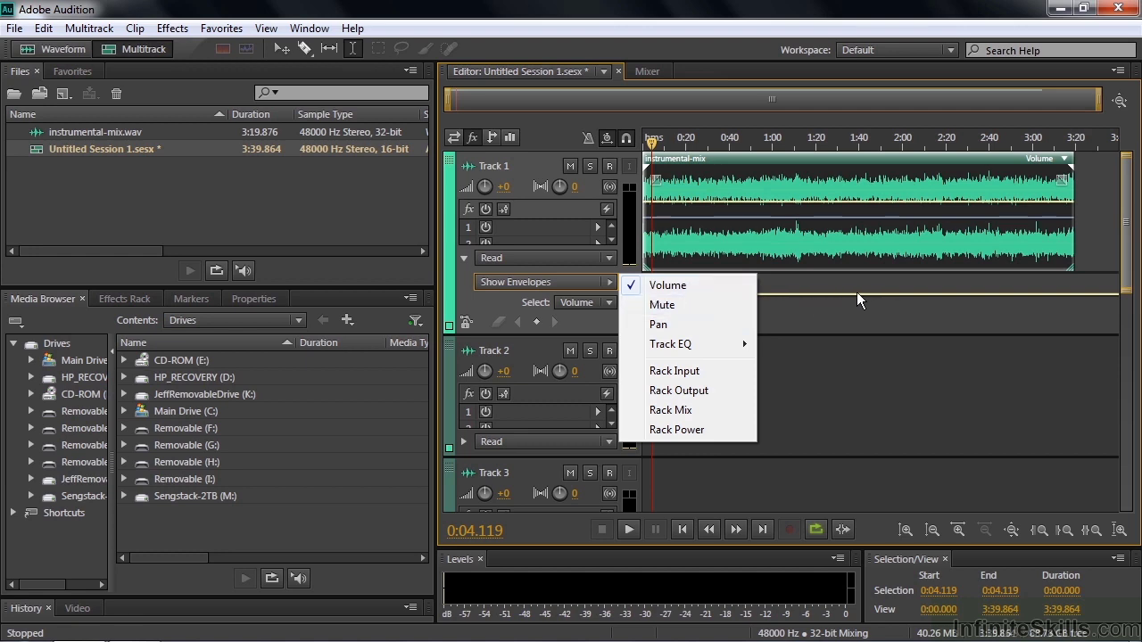
{"action": "left_click", "coordinate": [583, 320]}
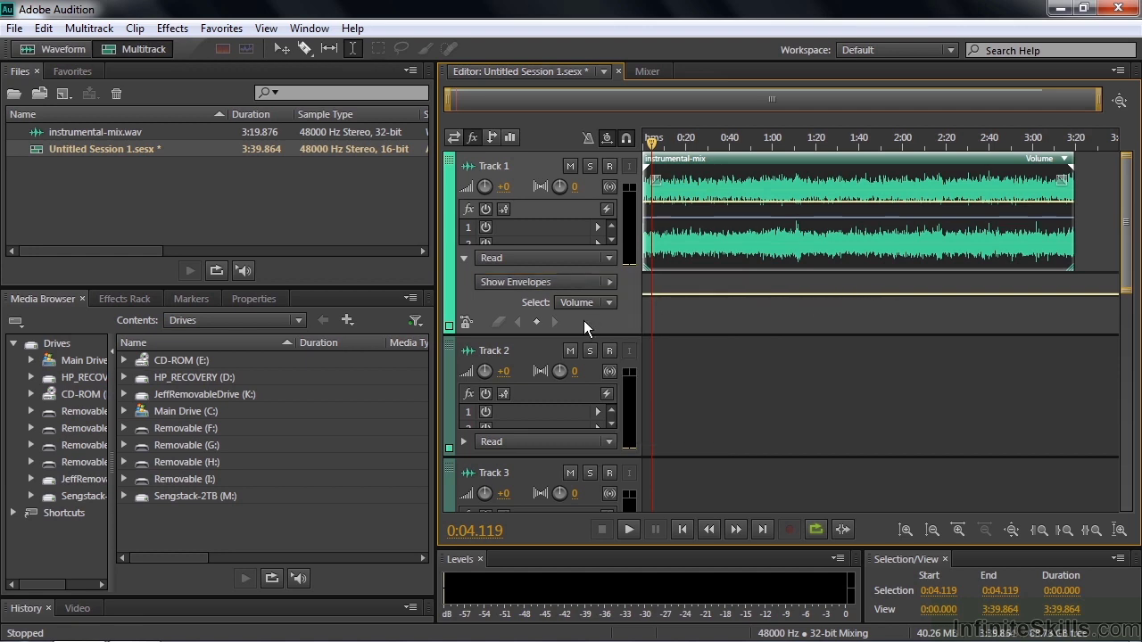
Insert Pitch Shifter into Track 1's rack slot 1 and reset it to the (Default) preset.
{"action": "left_click", "coordinate": [597, 227]}
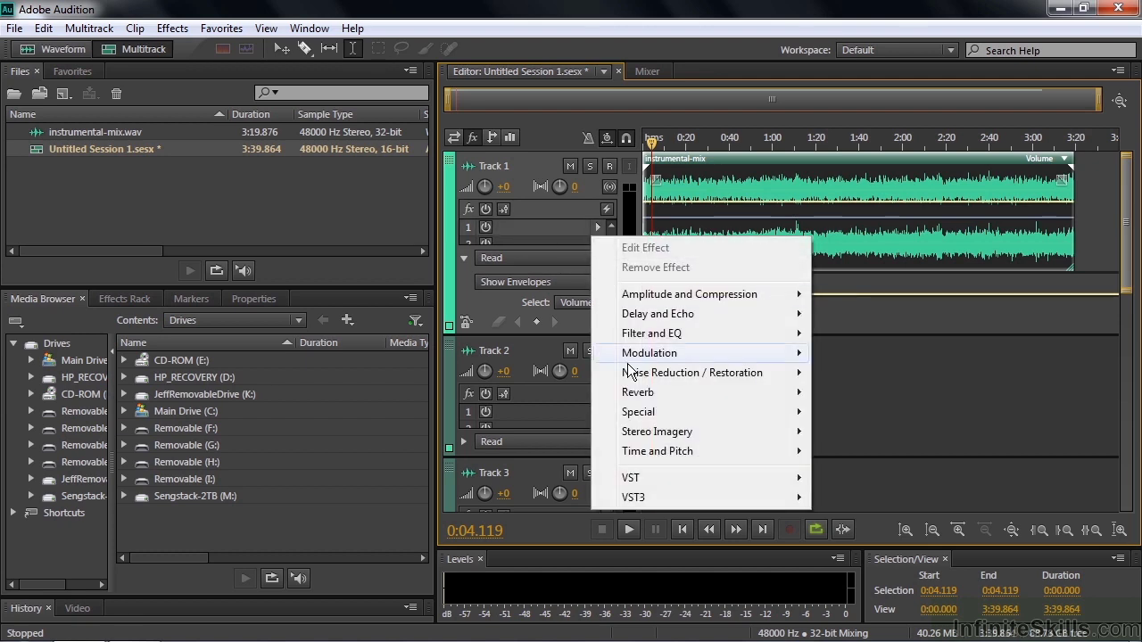
{"action": "mouse_move", "coordinate": [658, 457]}
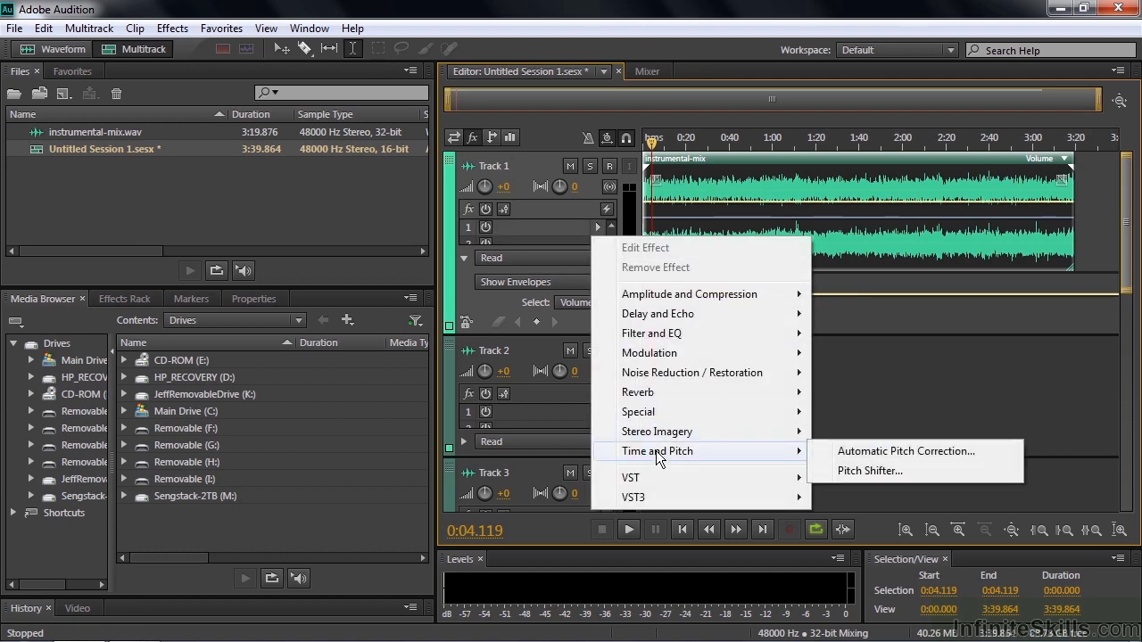
{"action": "left_click", "coordinate": [890, 473]}
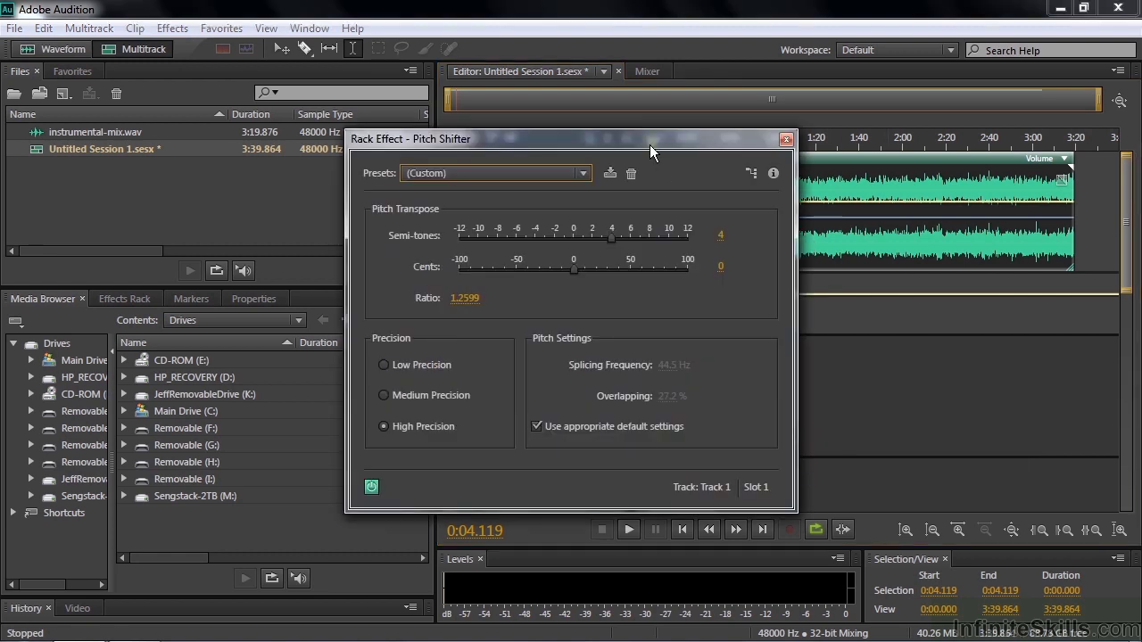
{"action": "left_click_drag", "start_coordinate": [650, 145], "coordinate": [276, 118]}
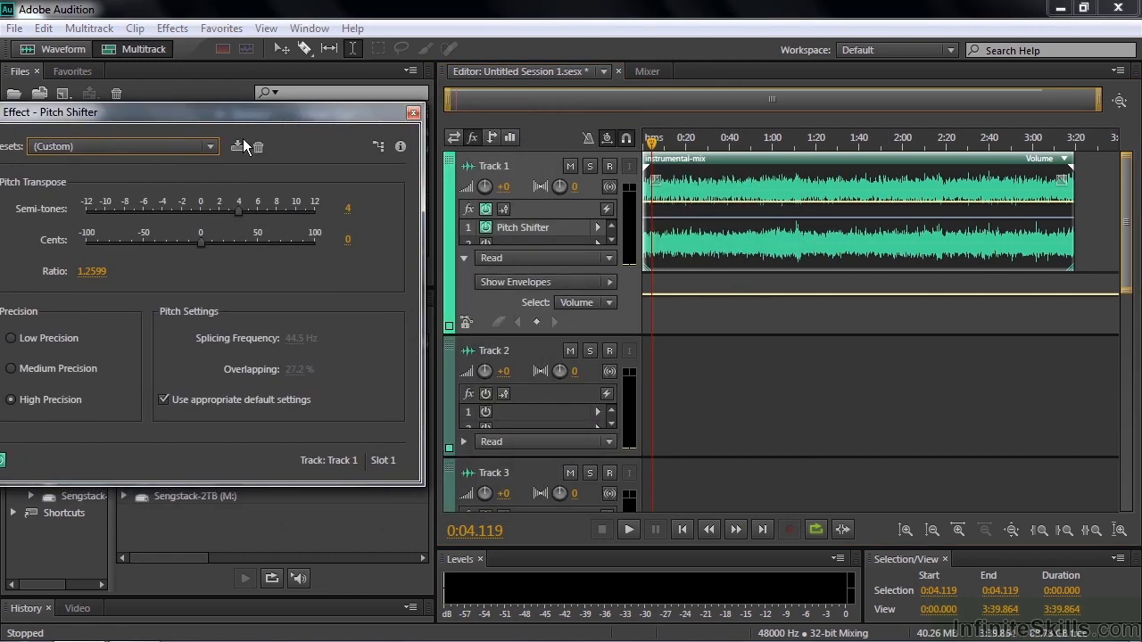
{"action": "left_click", "coordinate": [212, 147]}
{"action": "left_click", "coordinate": [87, 166]}
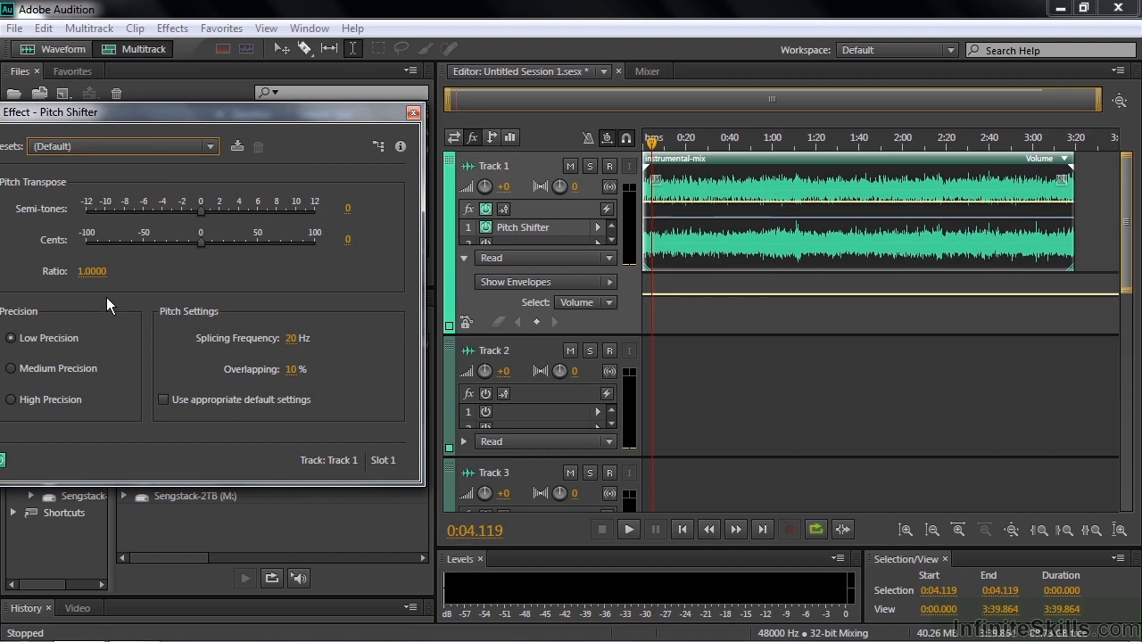
Show Track 1's Pitch Shifter Transpose Ratio envelope and set +12 semitones (ratio 2.0000).
{"action": "left_click", "coordinate": [611, 281]}
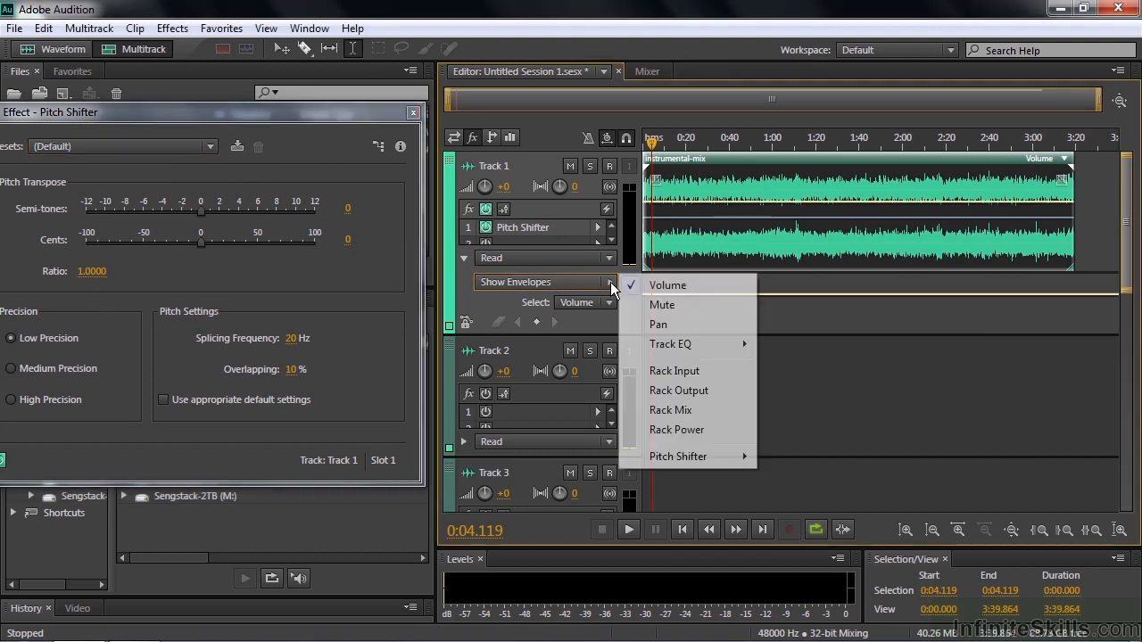
{"action": "mouse_move", "coordinate": [680, 462]}
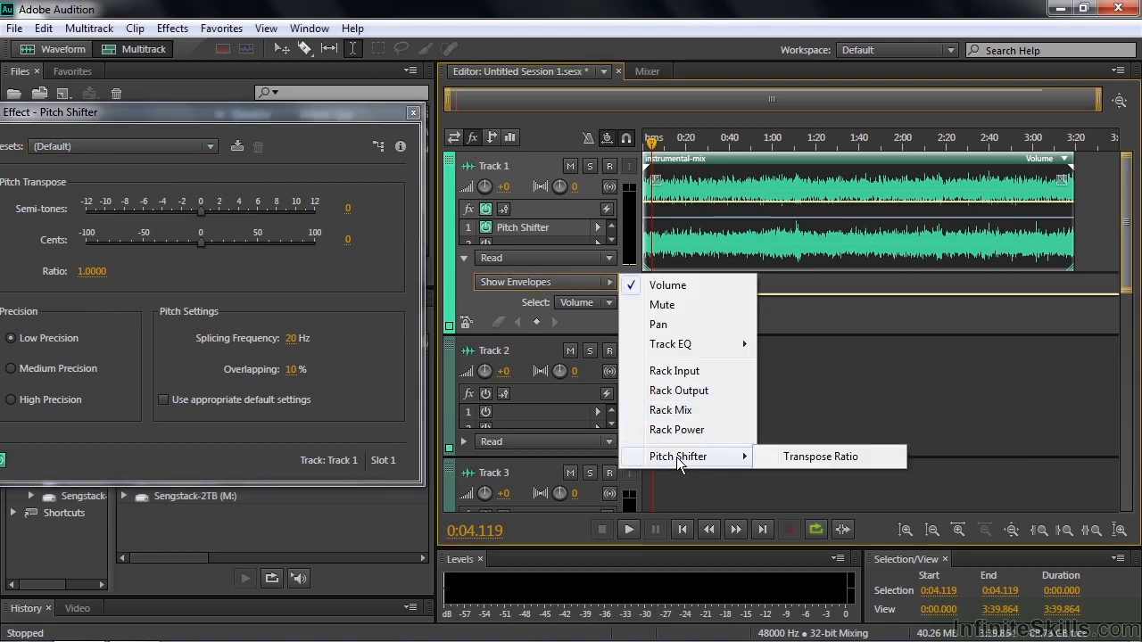
{"action": "left_click", "coordinate": [819, 457]}
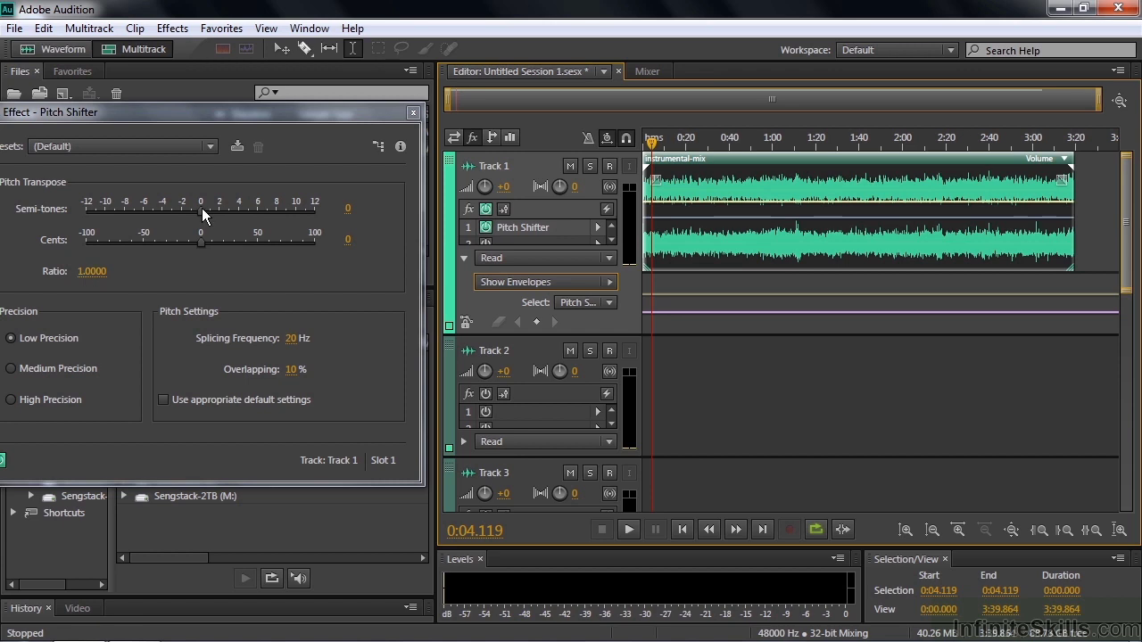
{"action": "left_click_drag", "start_coordinate": [201, 208], "coordinate": [326, 223]}
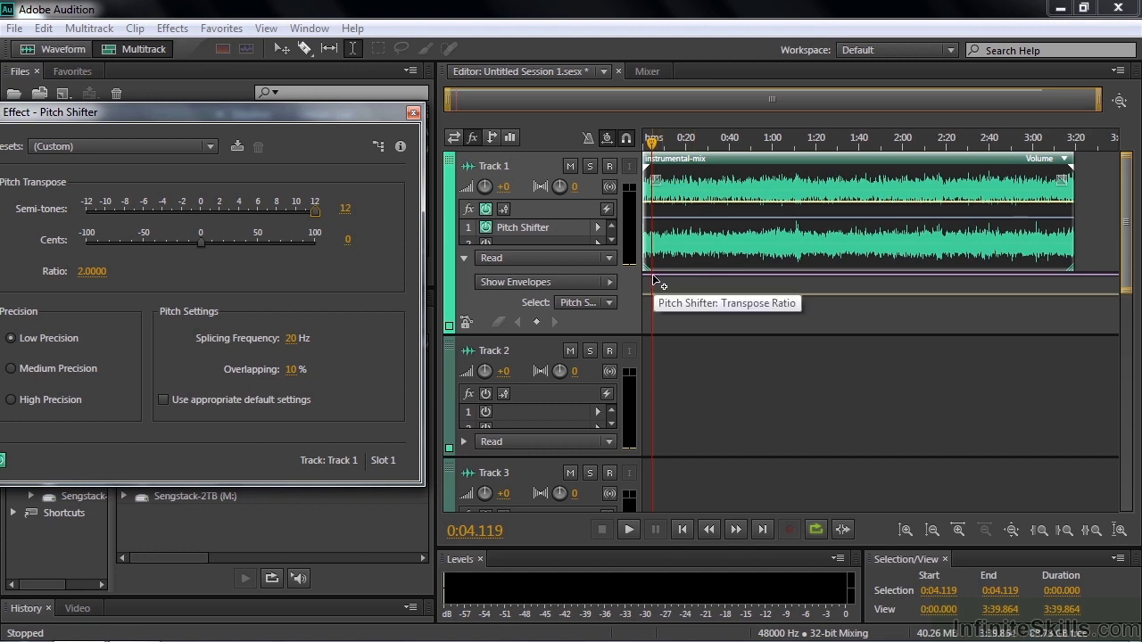
Add a keyframe to the Transpose Ratio envelope and pull it down toward 1.0.
{"action": "left_click", "coordinate": [653, 282]}
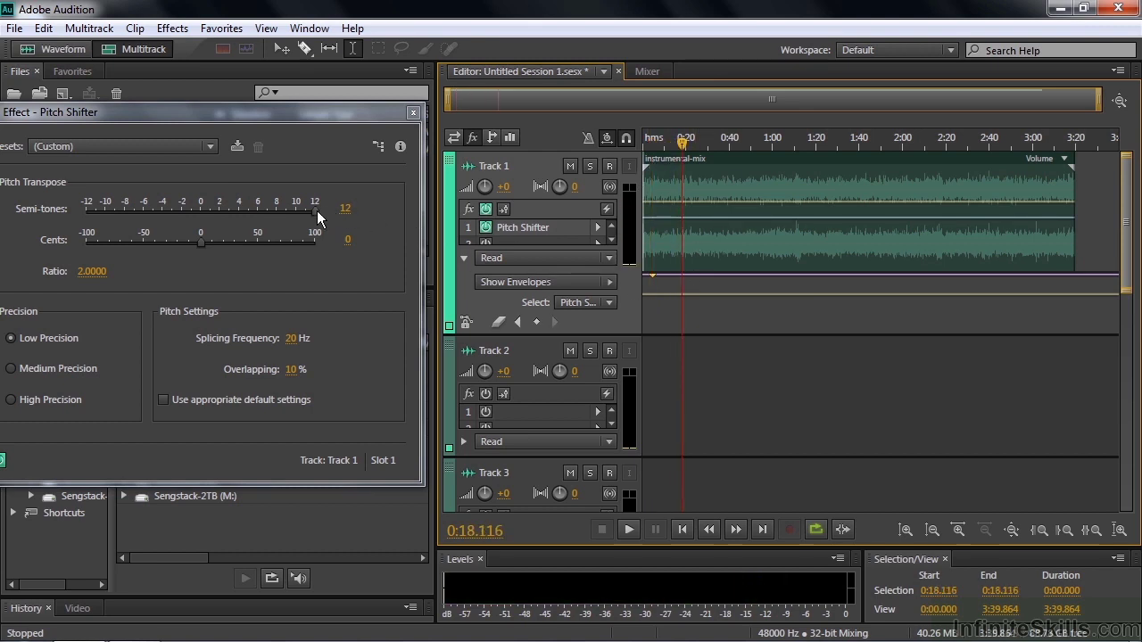
{"action": "left_click_drag", "start_coordinate": [317, 211], "coordinate": [241, 211]}
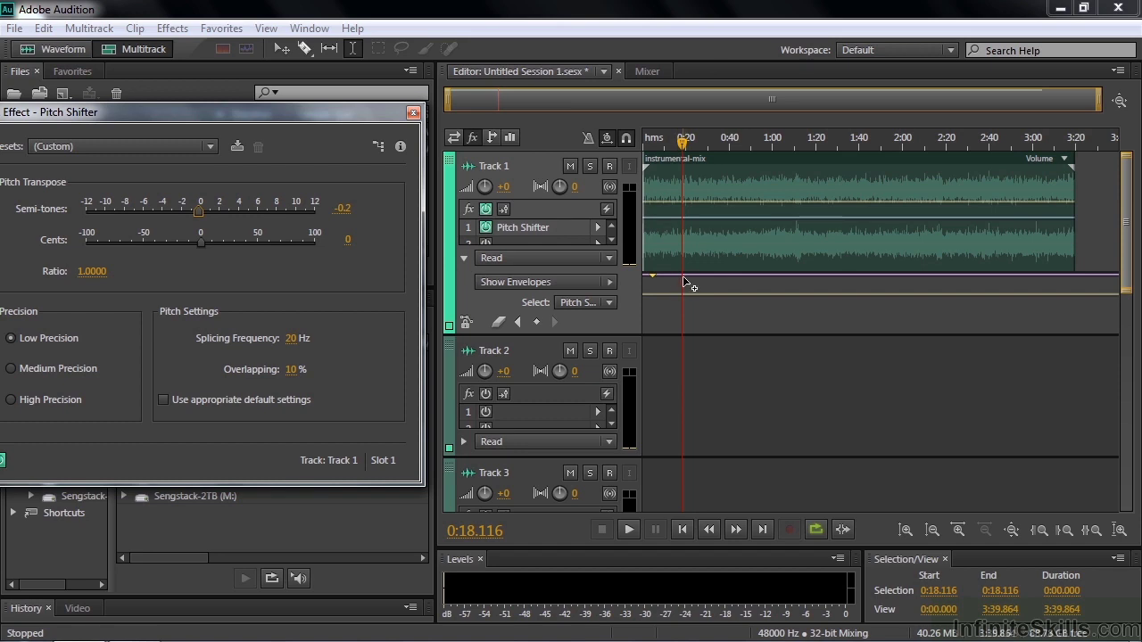
{"action": "left_click", "coordinate": [684, 286]}
{"action": "left_click_drag", "start_coordinate": [684, 285], "coordinate": [685, 315]}
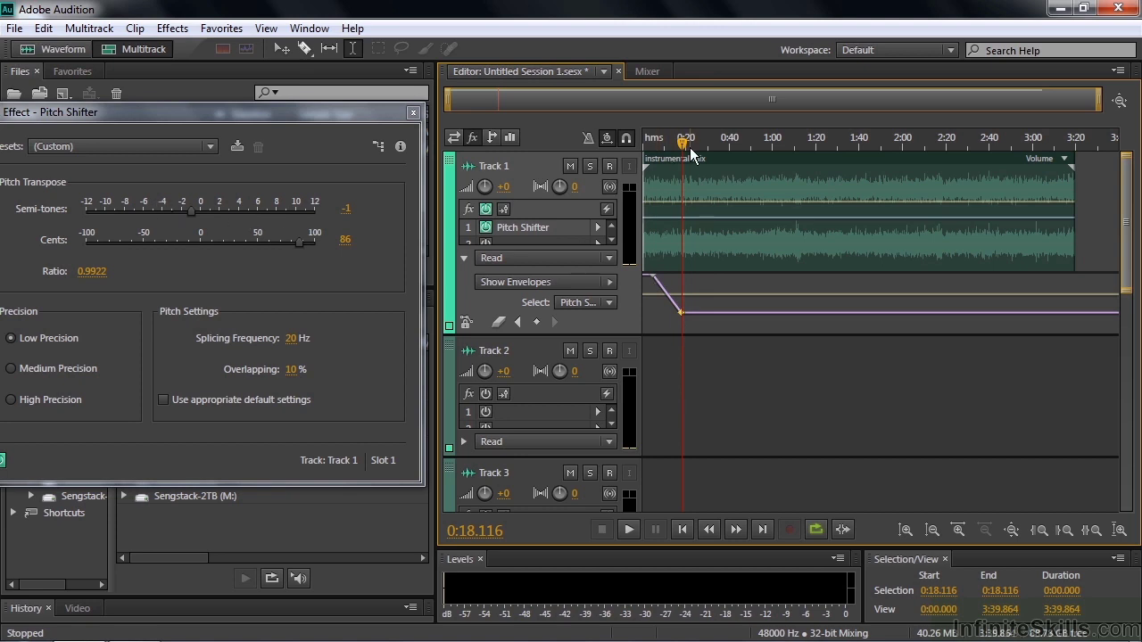
Preview the ramp from near the start, move the keyframe earlier, and preview the quicker drop.
{"action": "key", "text": "space"}
{"action": "left_click_drag", "start_coordinate": [683, 154], "coordinate": [649, 155]}
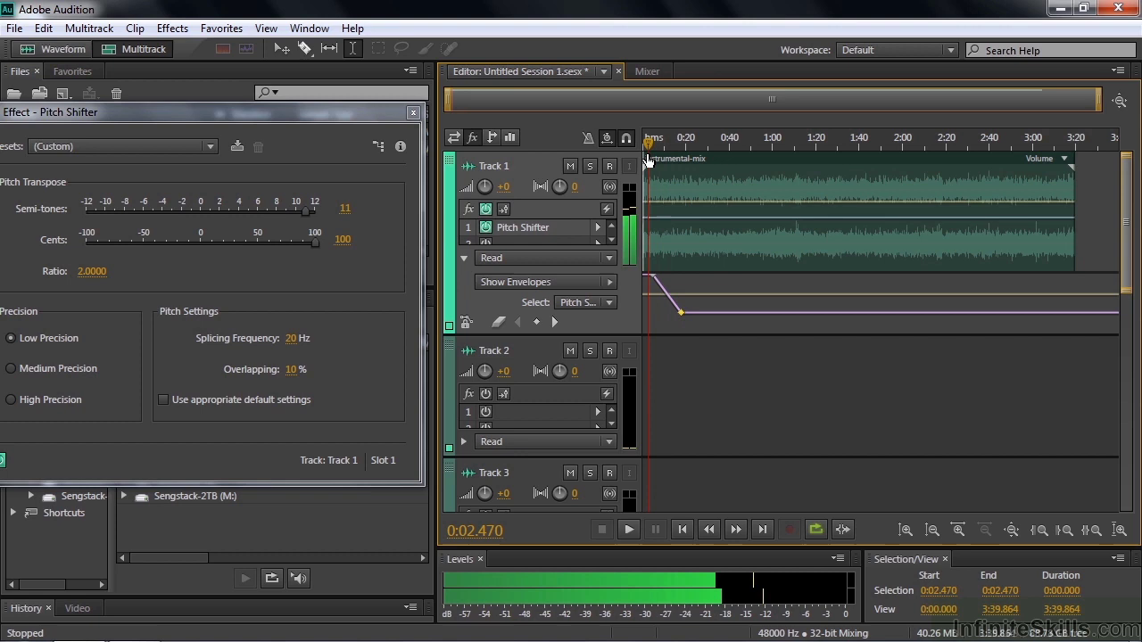
{"action": "key", "text": "space"}
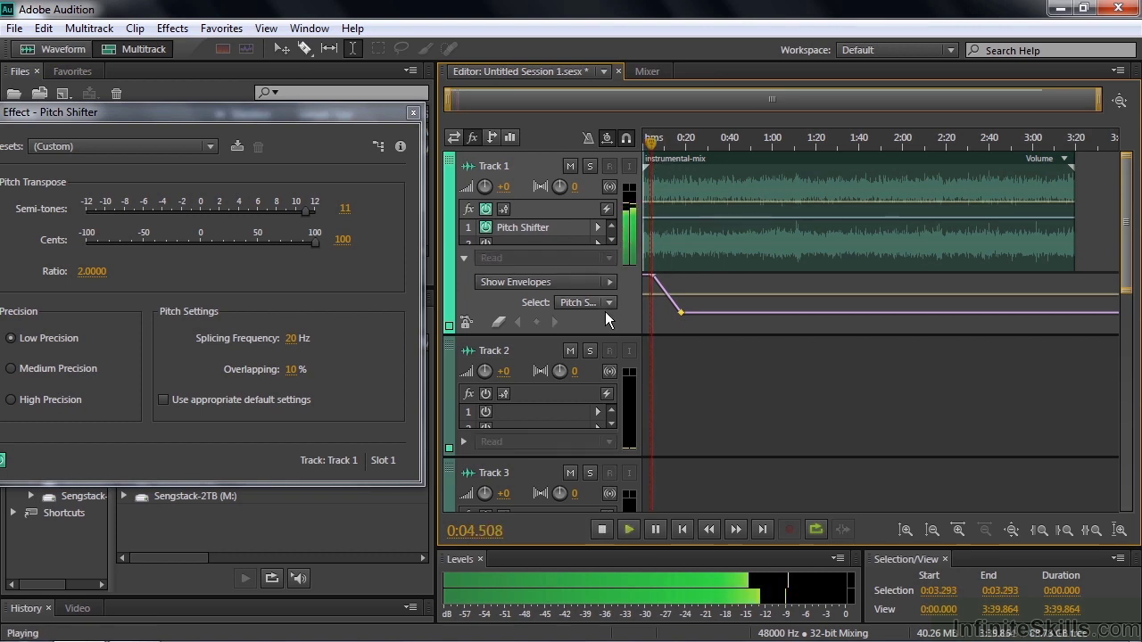
{"action": "key", "text": "space"}
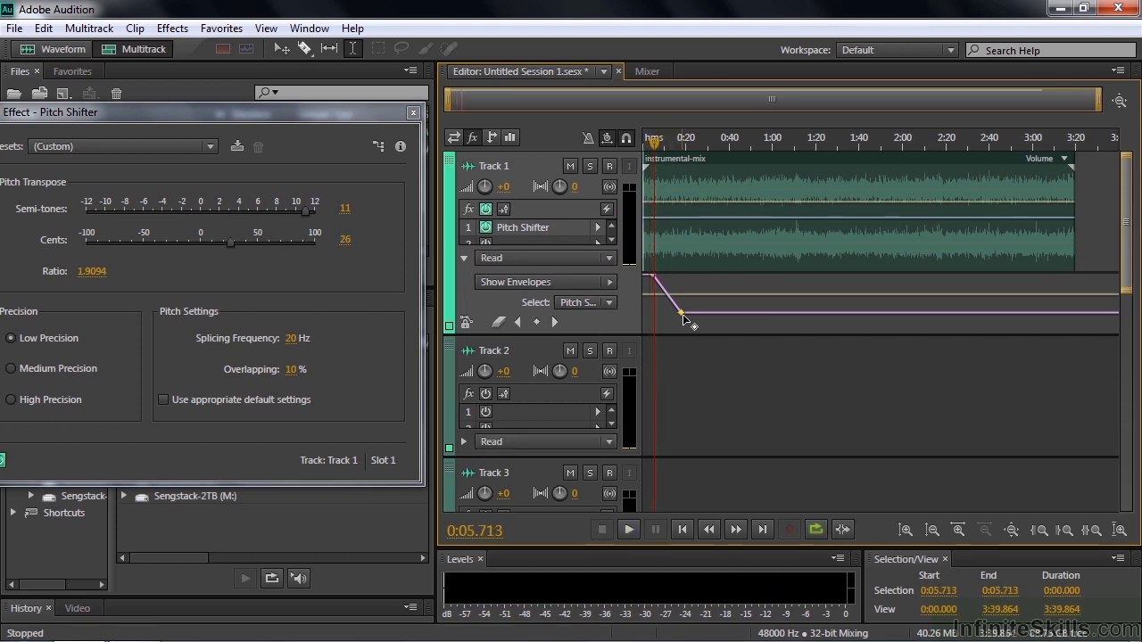
{"action": "left_click_drag", "start_coordinate": [683, 314], "coordinate": [660, 313]}
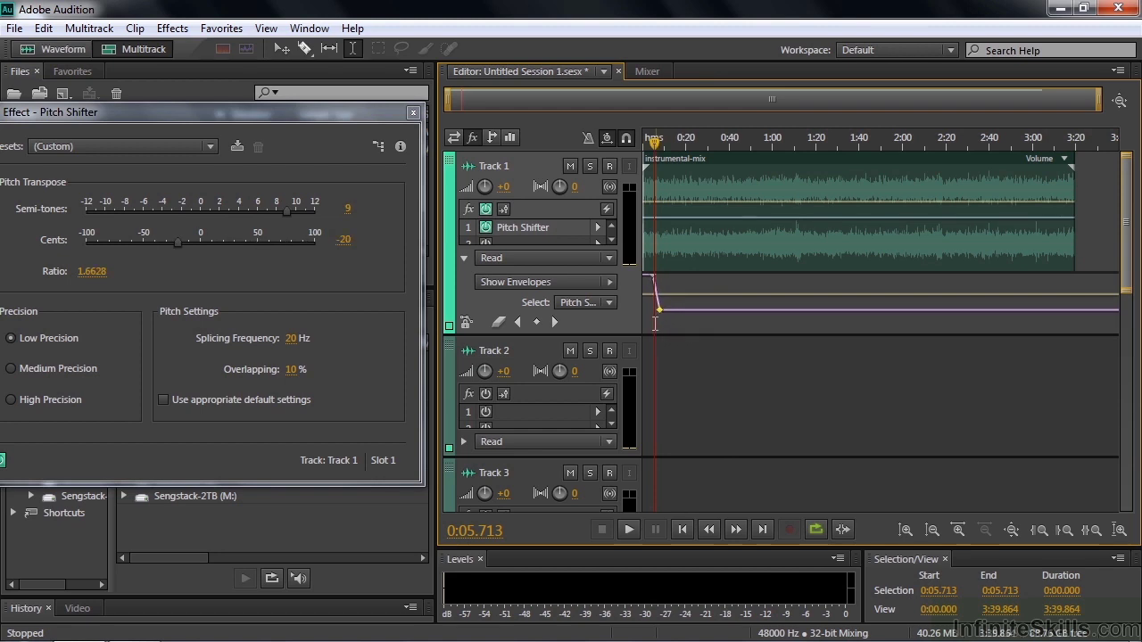
{"action": "key", "text": "space"}
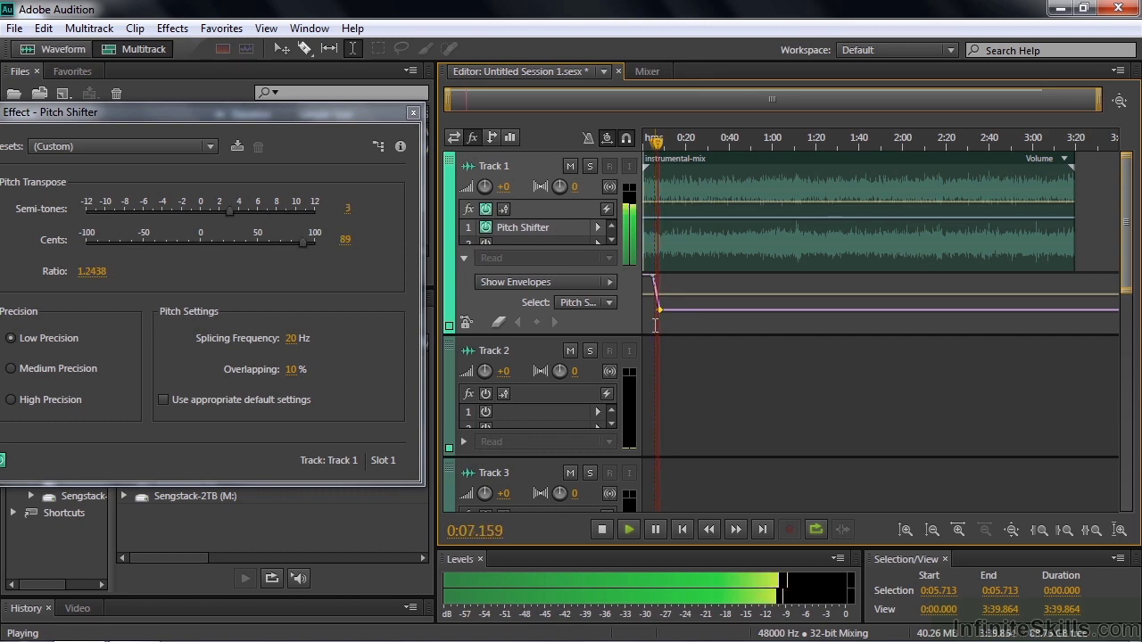
{"action": "key", "text": "space"}
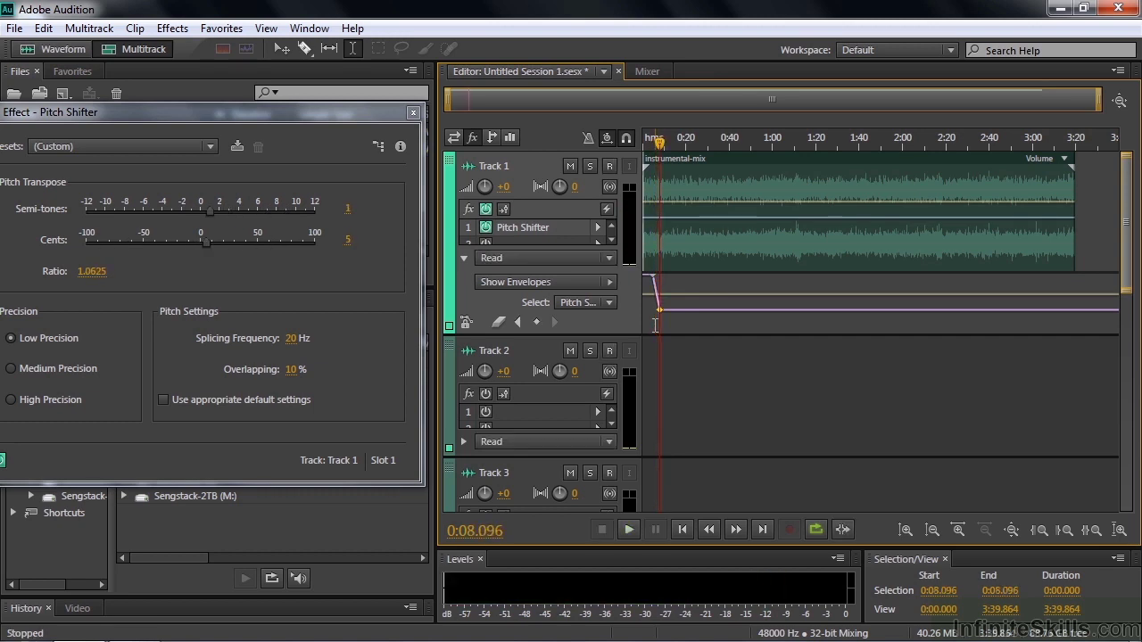